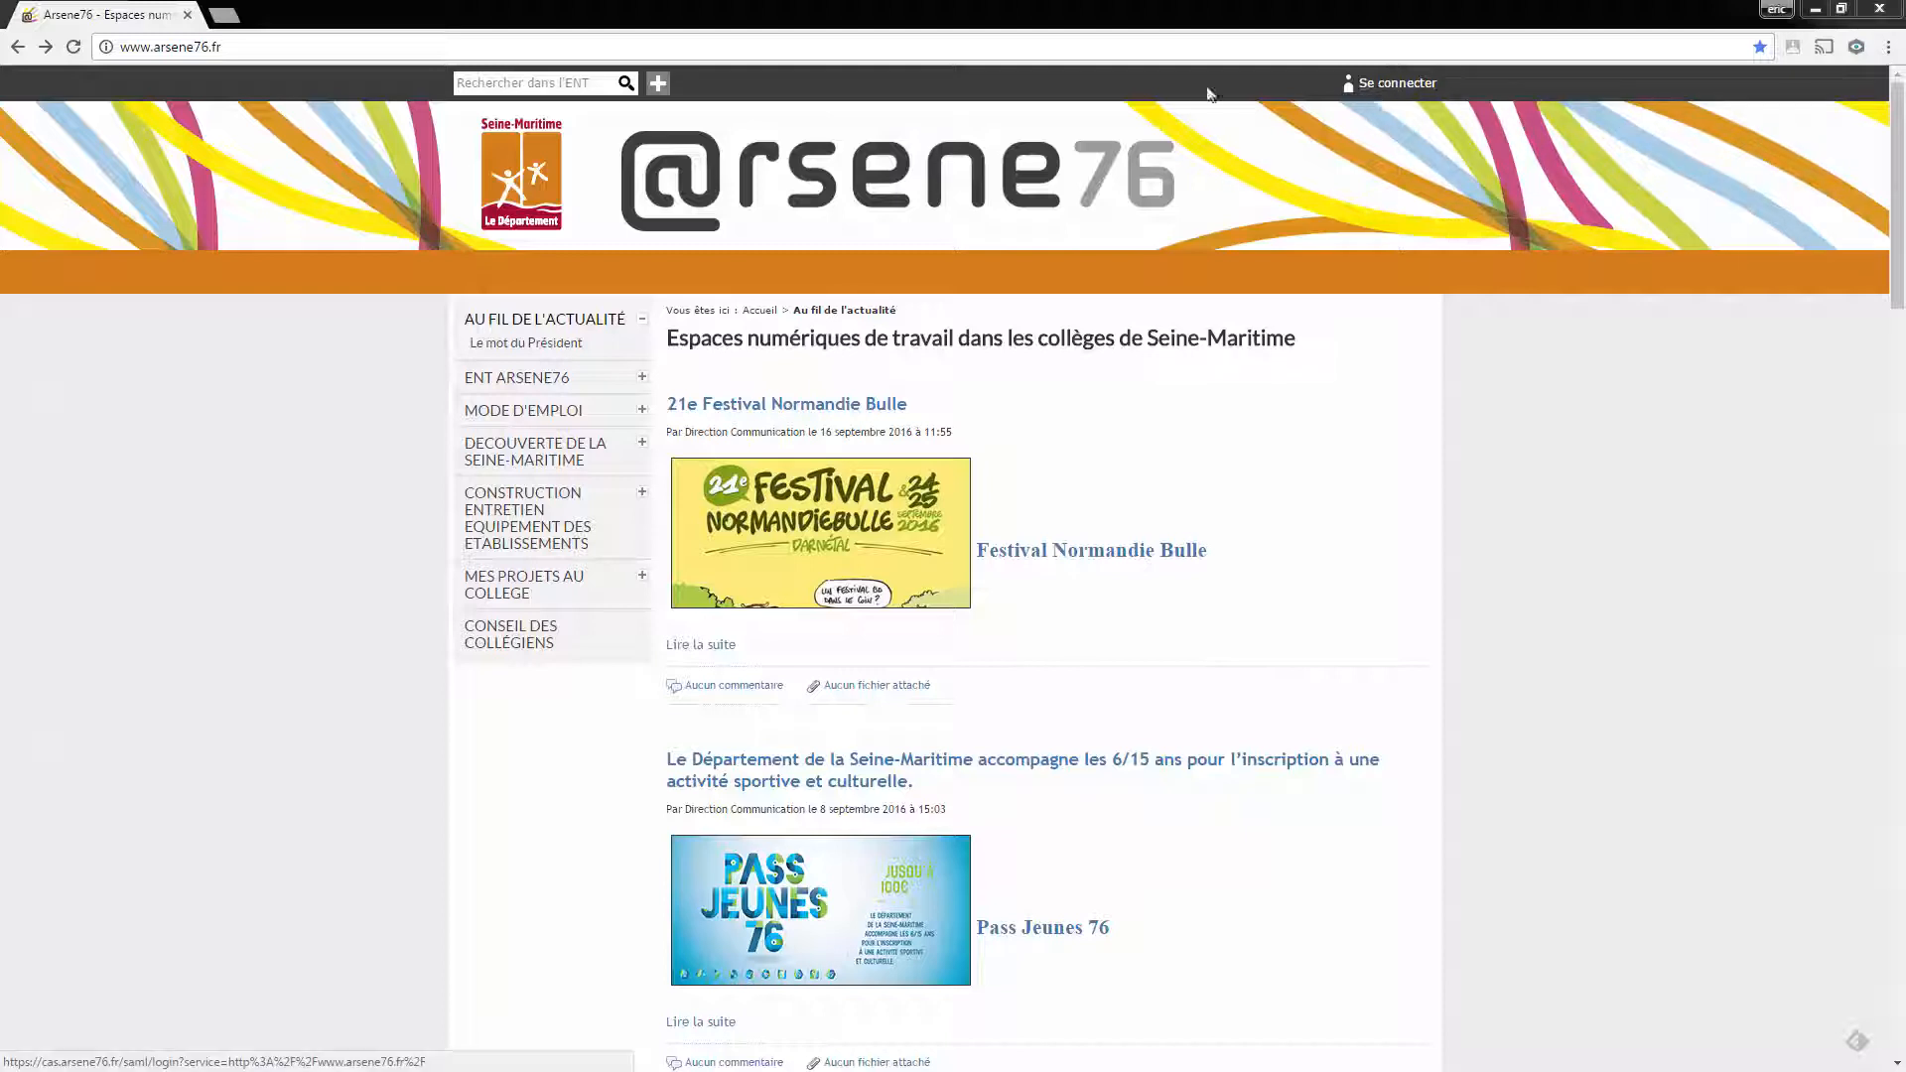
# - Log in to the Arsene76 portal as Enseignant with the saved credentials
pyautogui.click(118, 53)
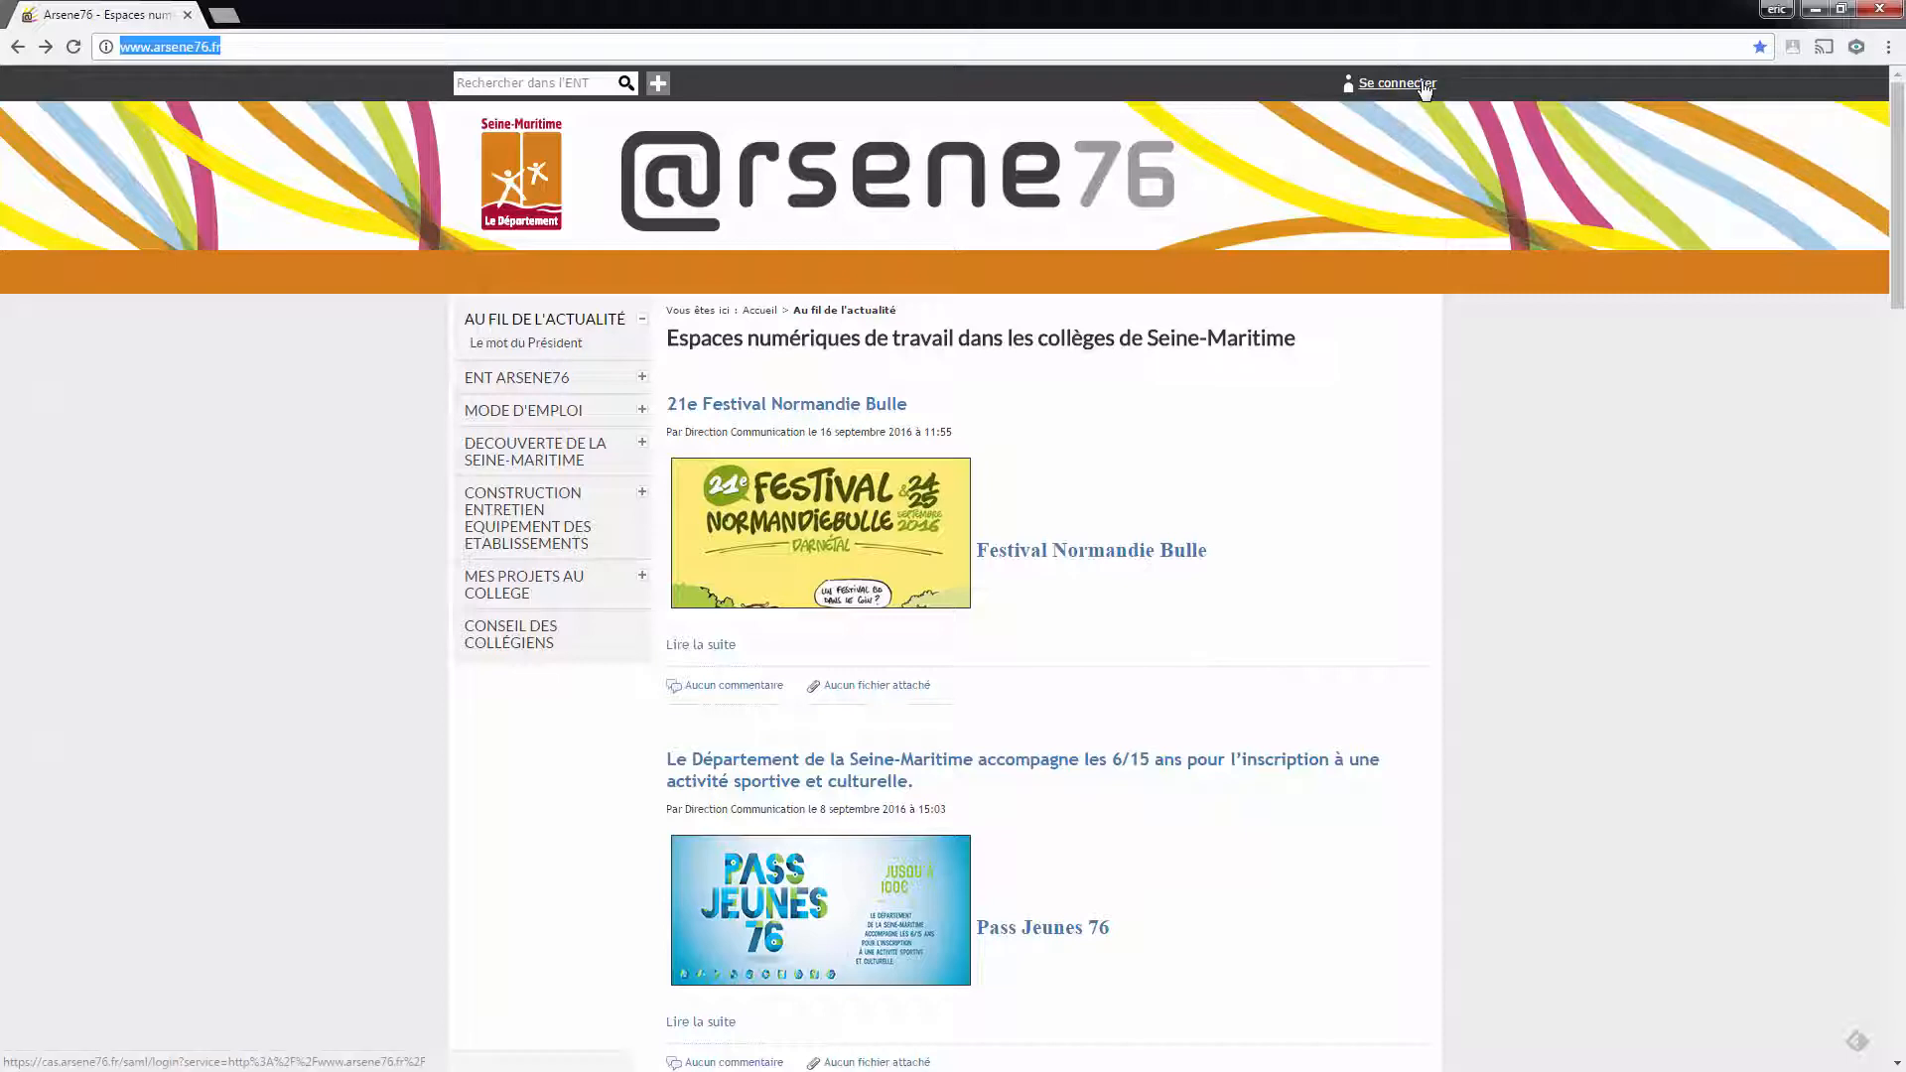
pyautogui.click(1424, 86)
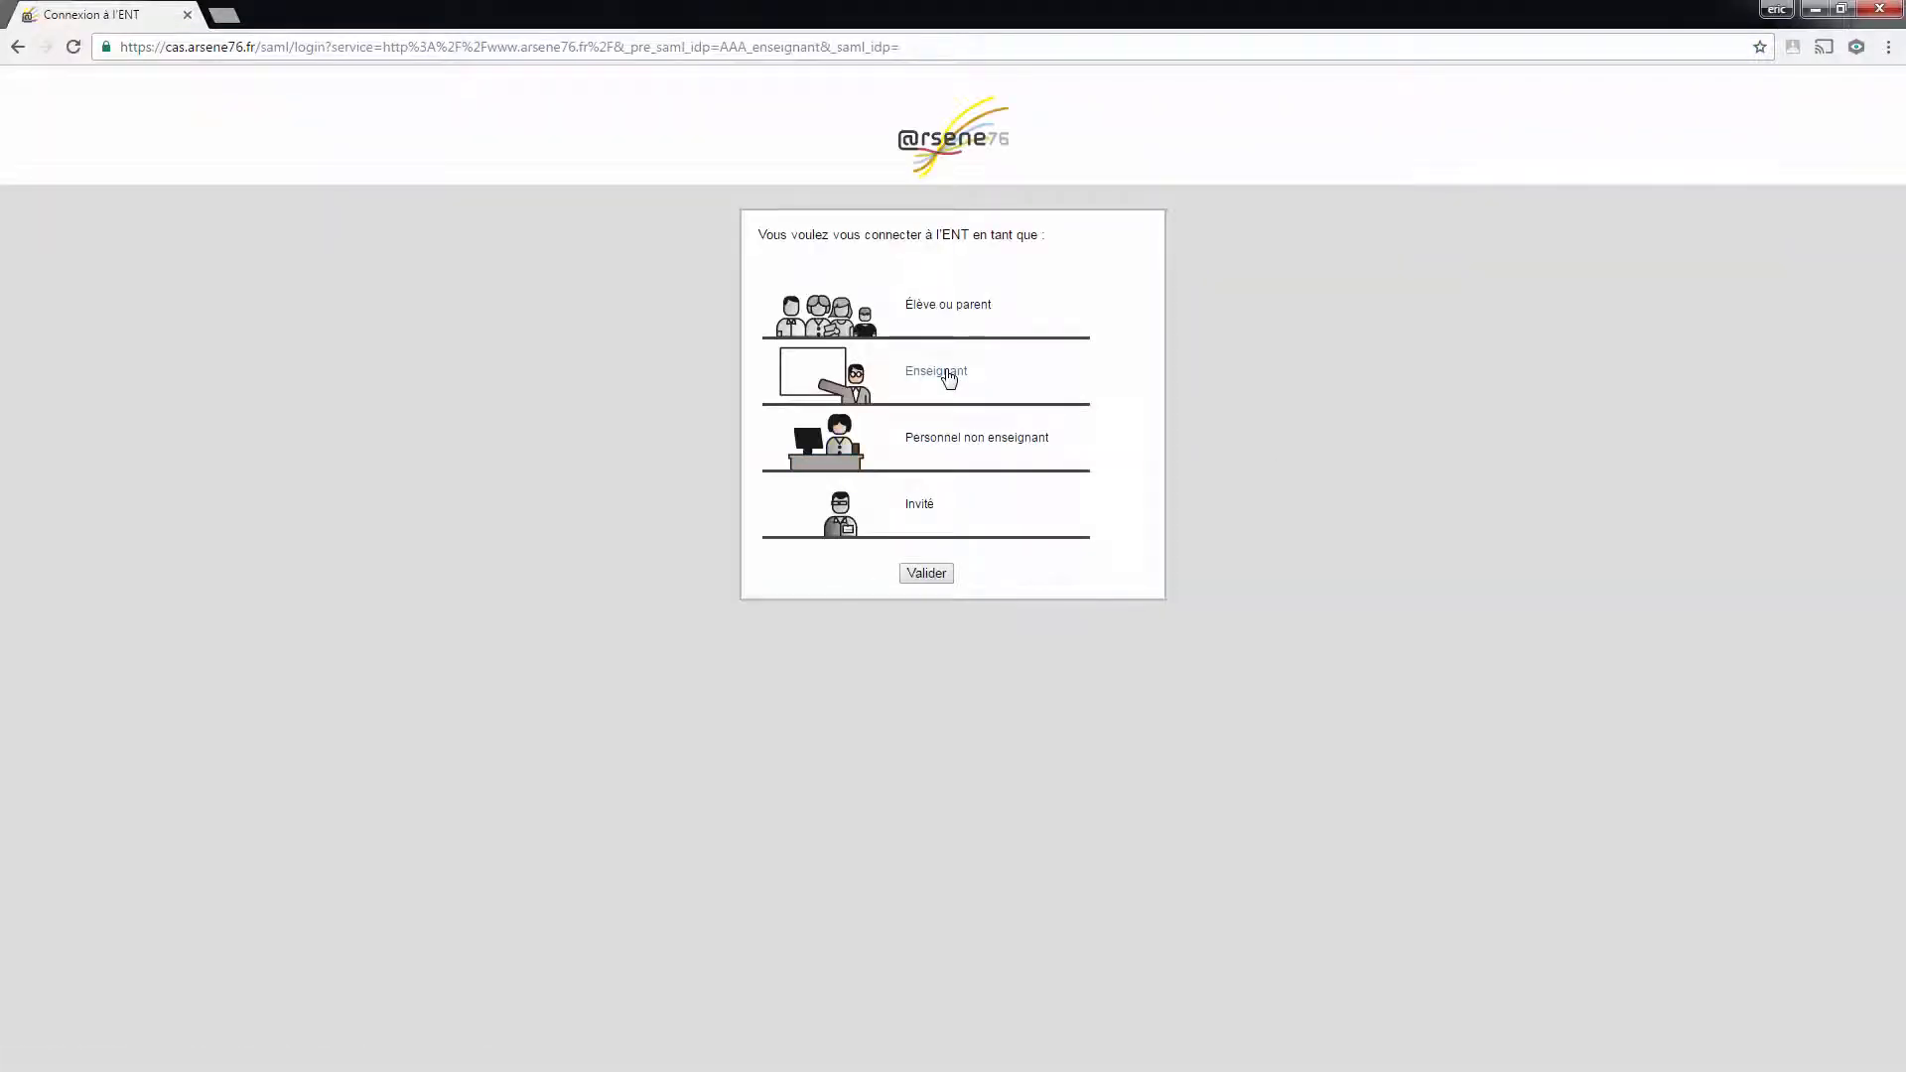
pyautogui.click(926, 576)
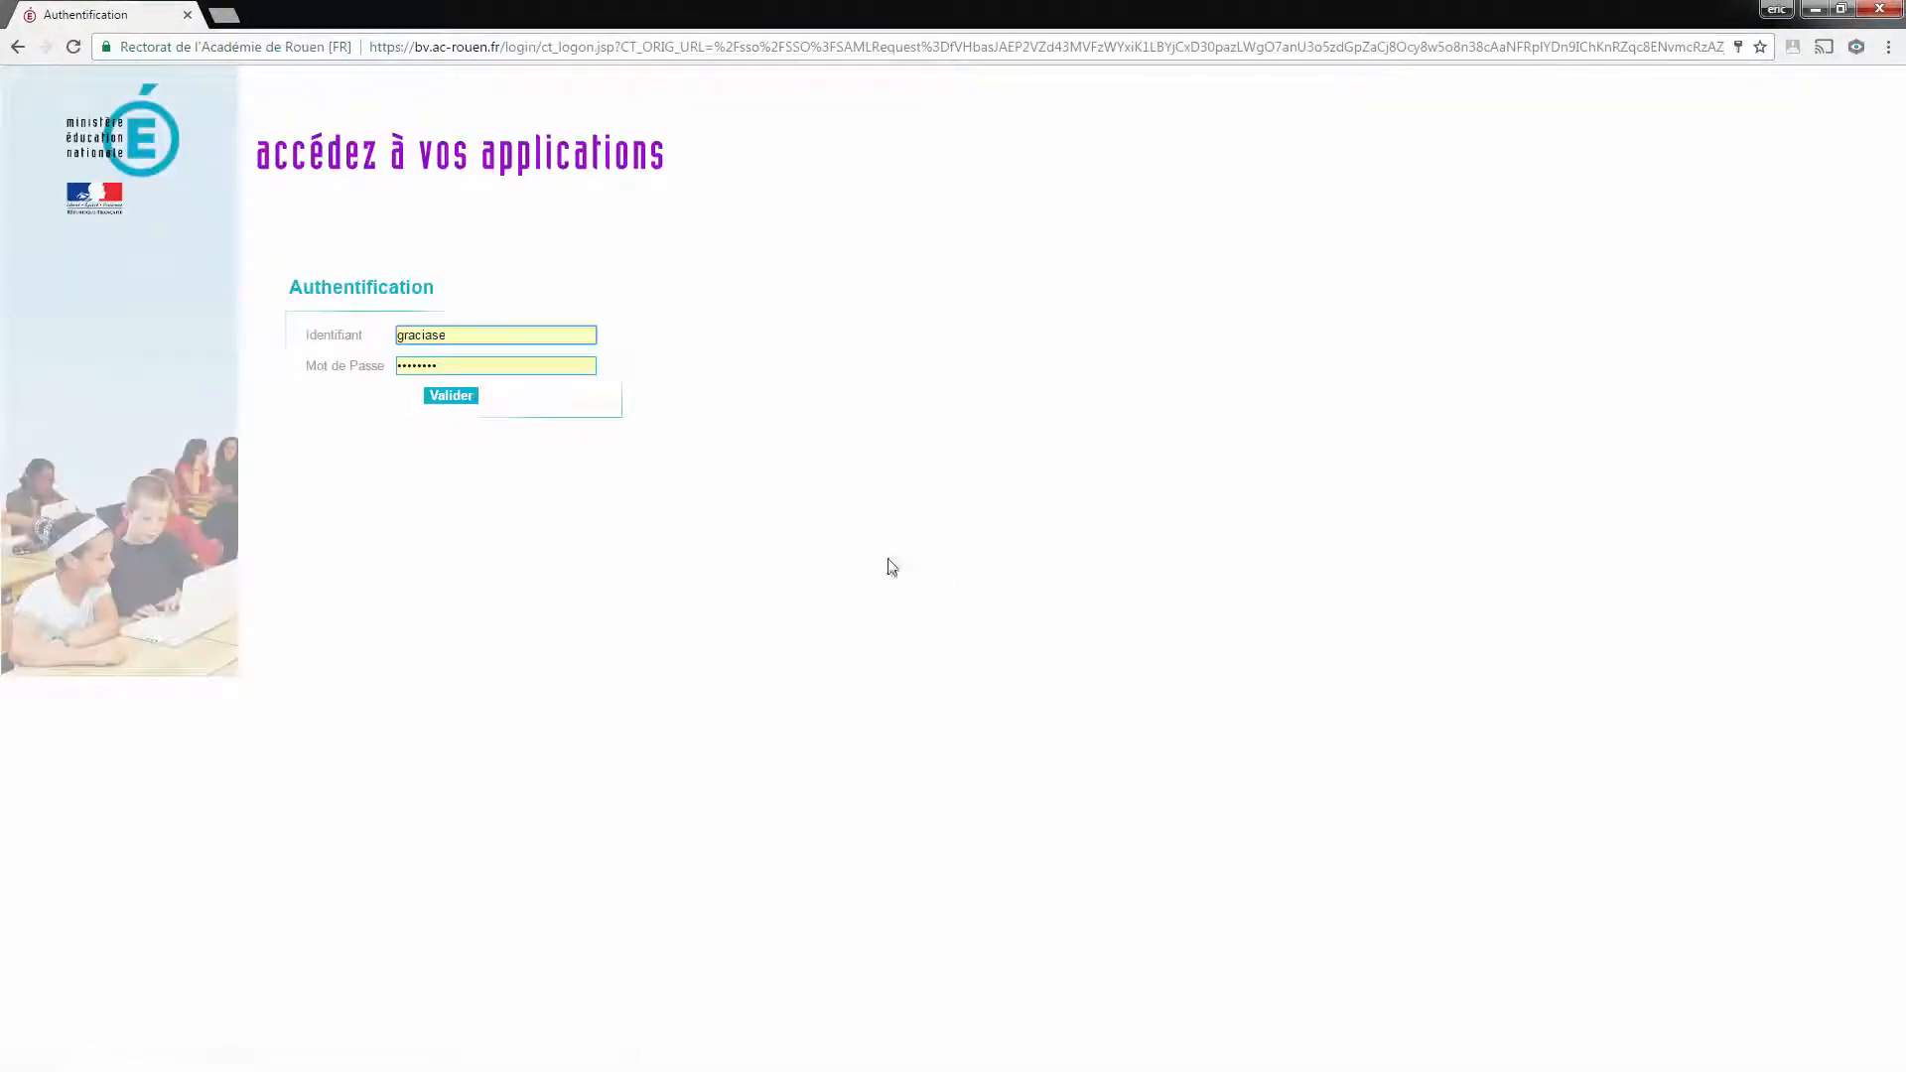
pyautogui.click(451, 399)
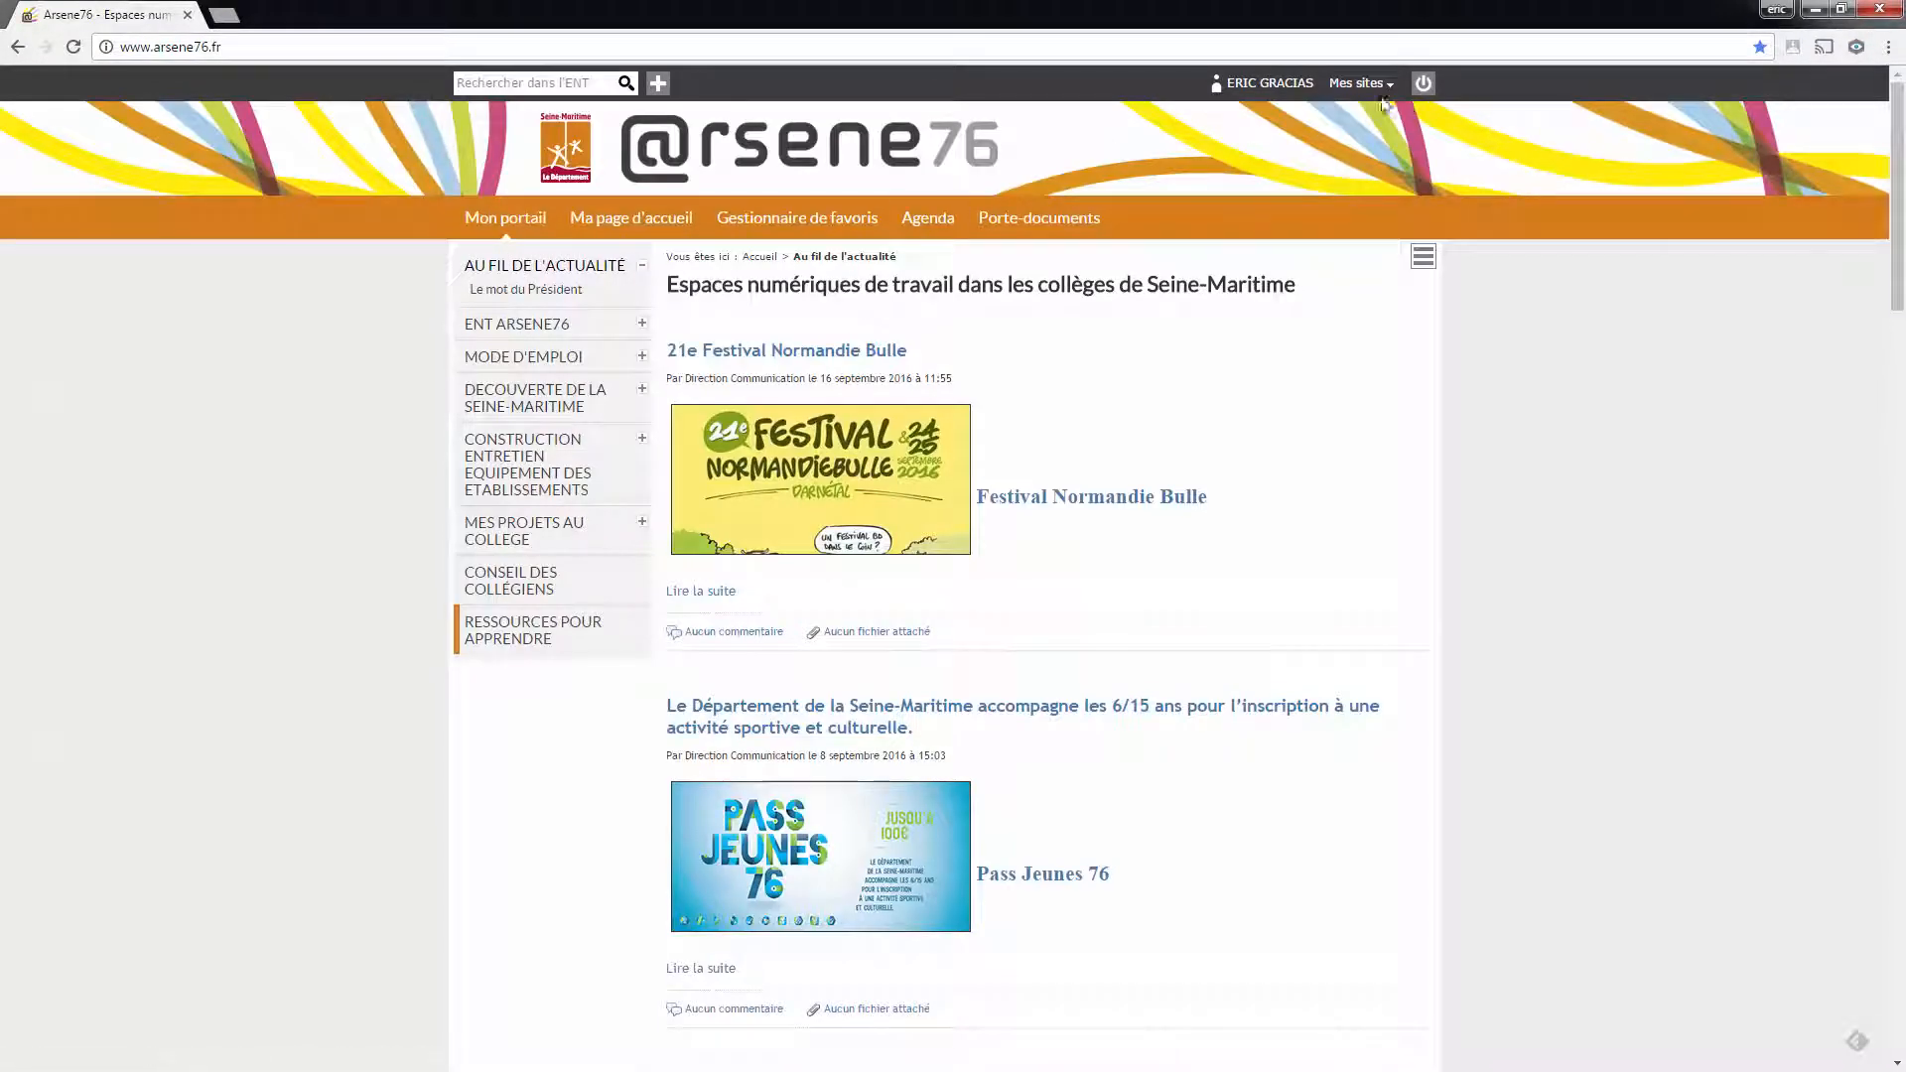
# - Go to the Collège Claude Delvincourt site and open its Porte-documents service
pyautogui.click(1378, 88)
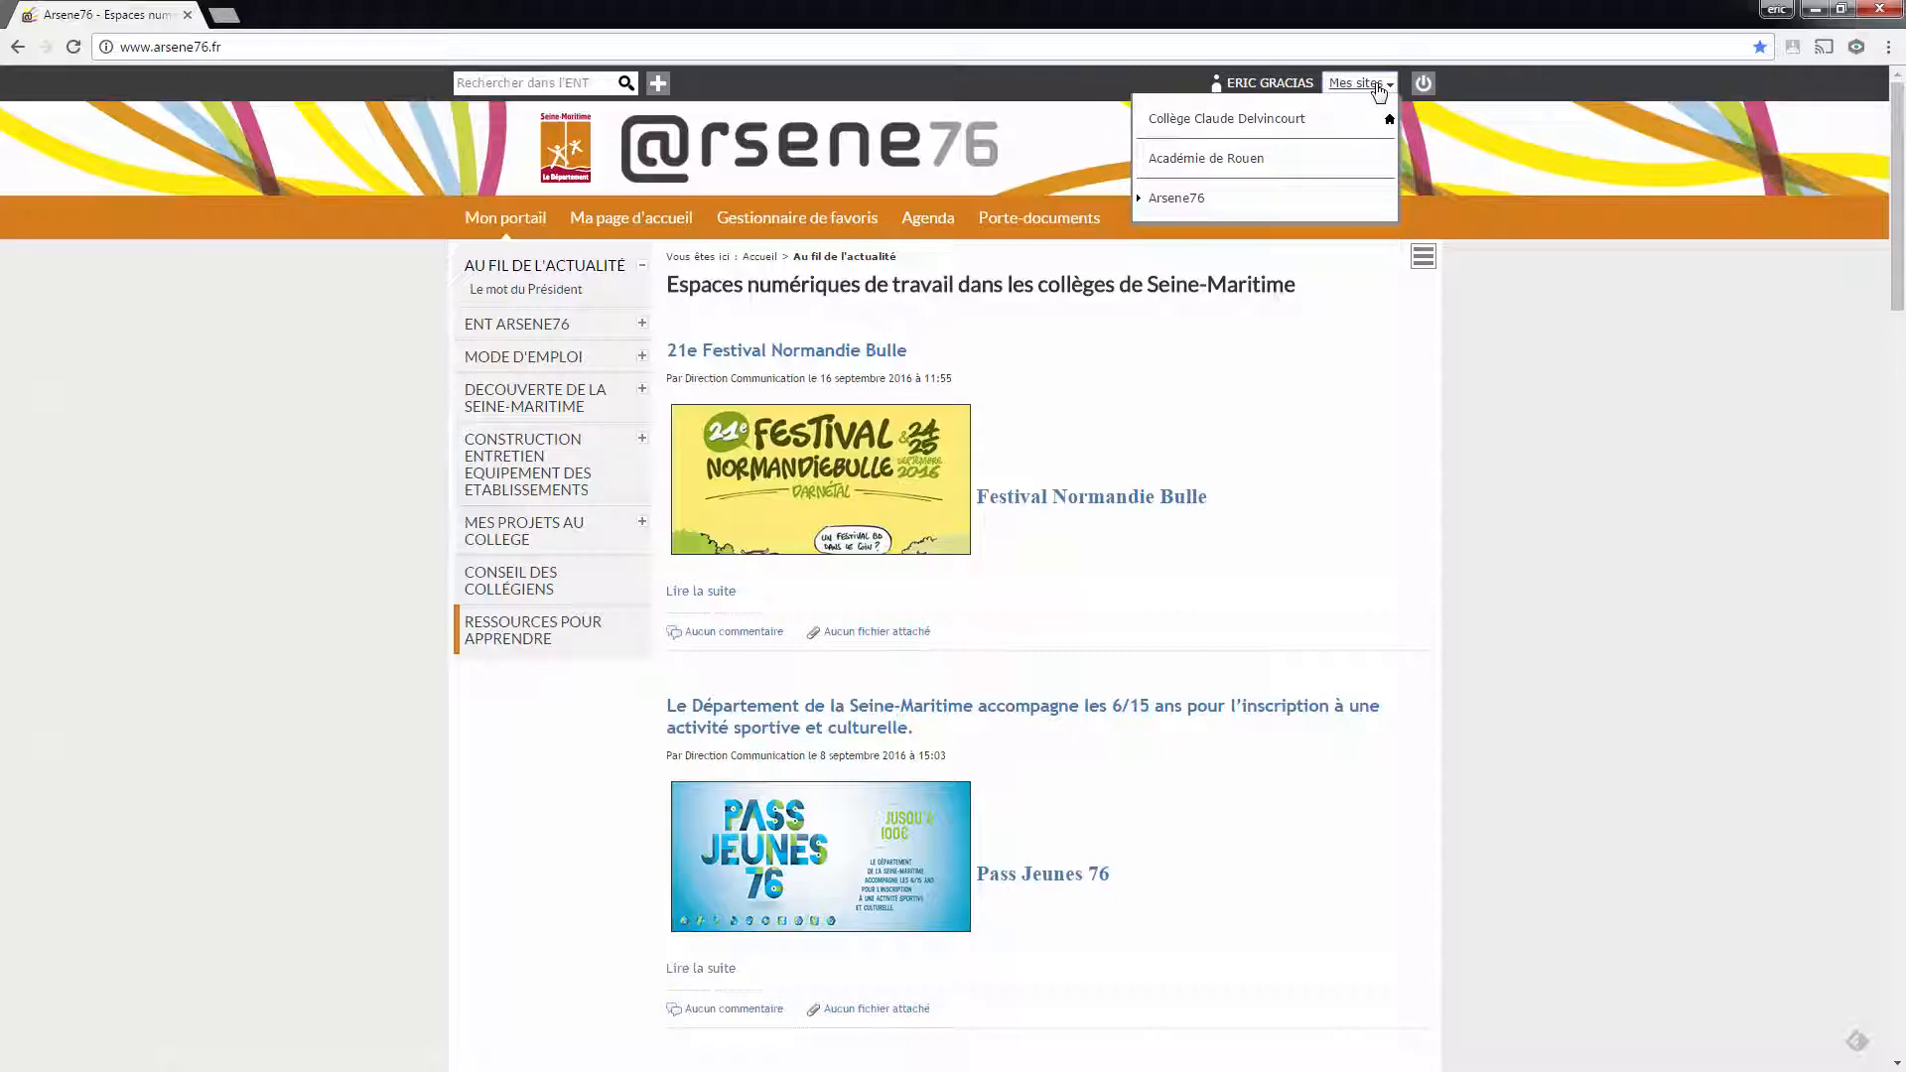
pyautogui.click(1211, 130)
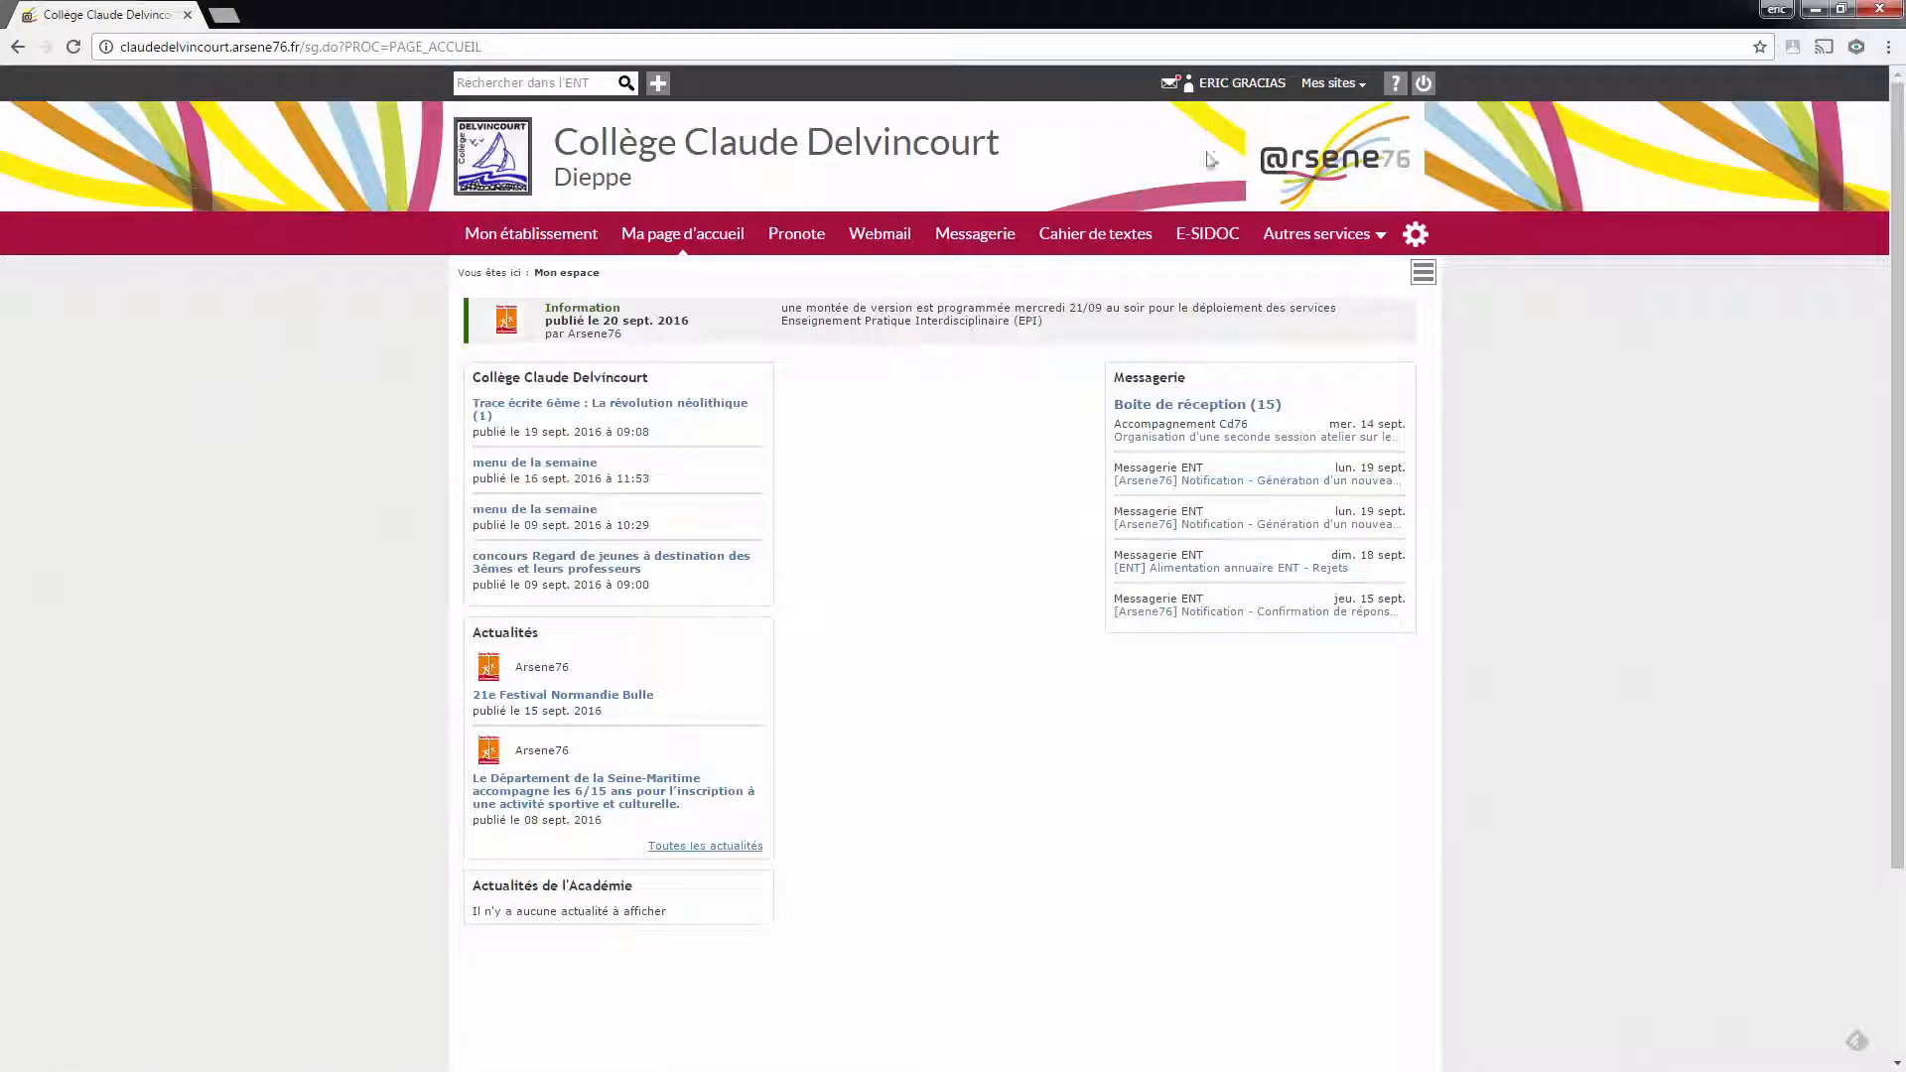
pyautogui.moveTo(1268, 235)
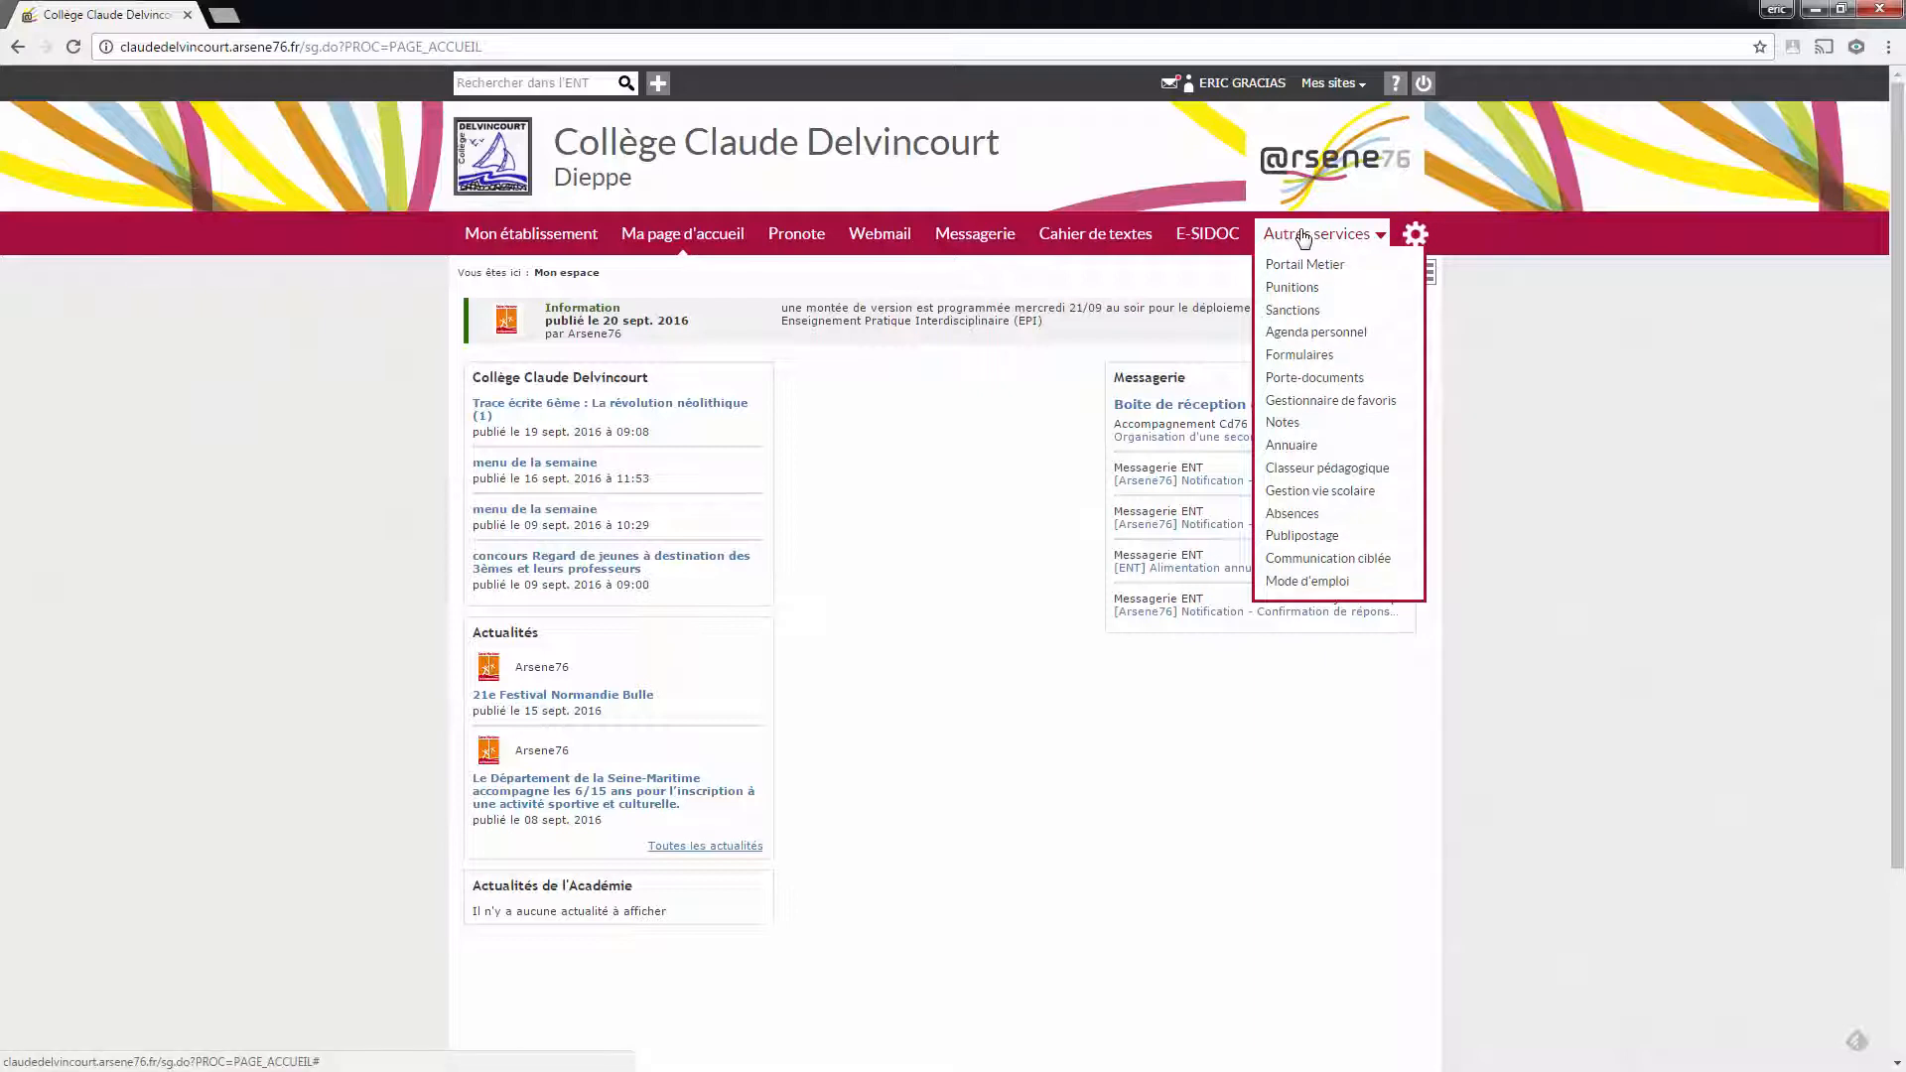
pyautogui.click(1312, 379)
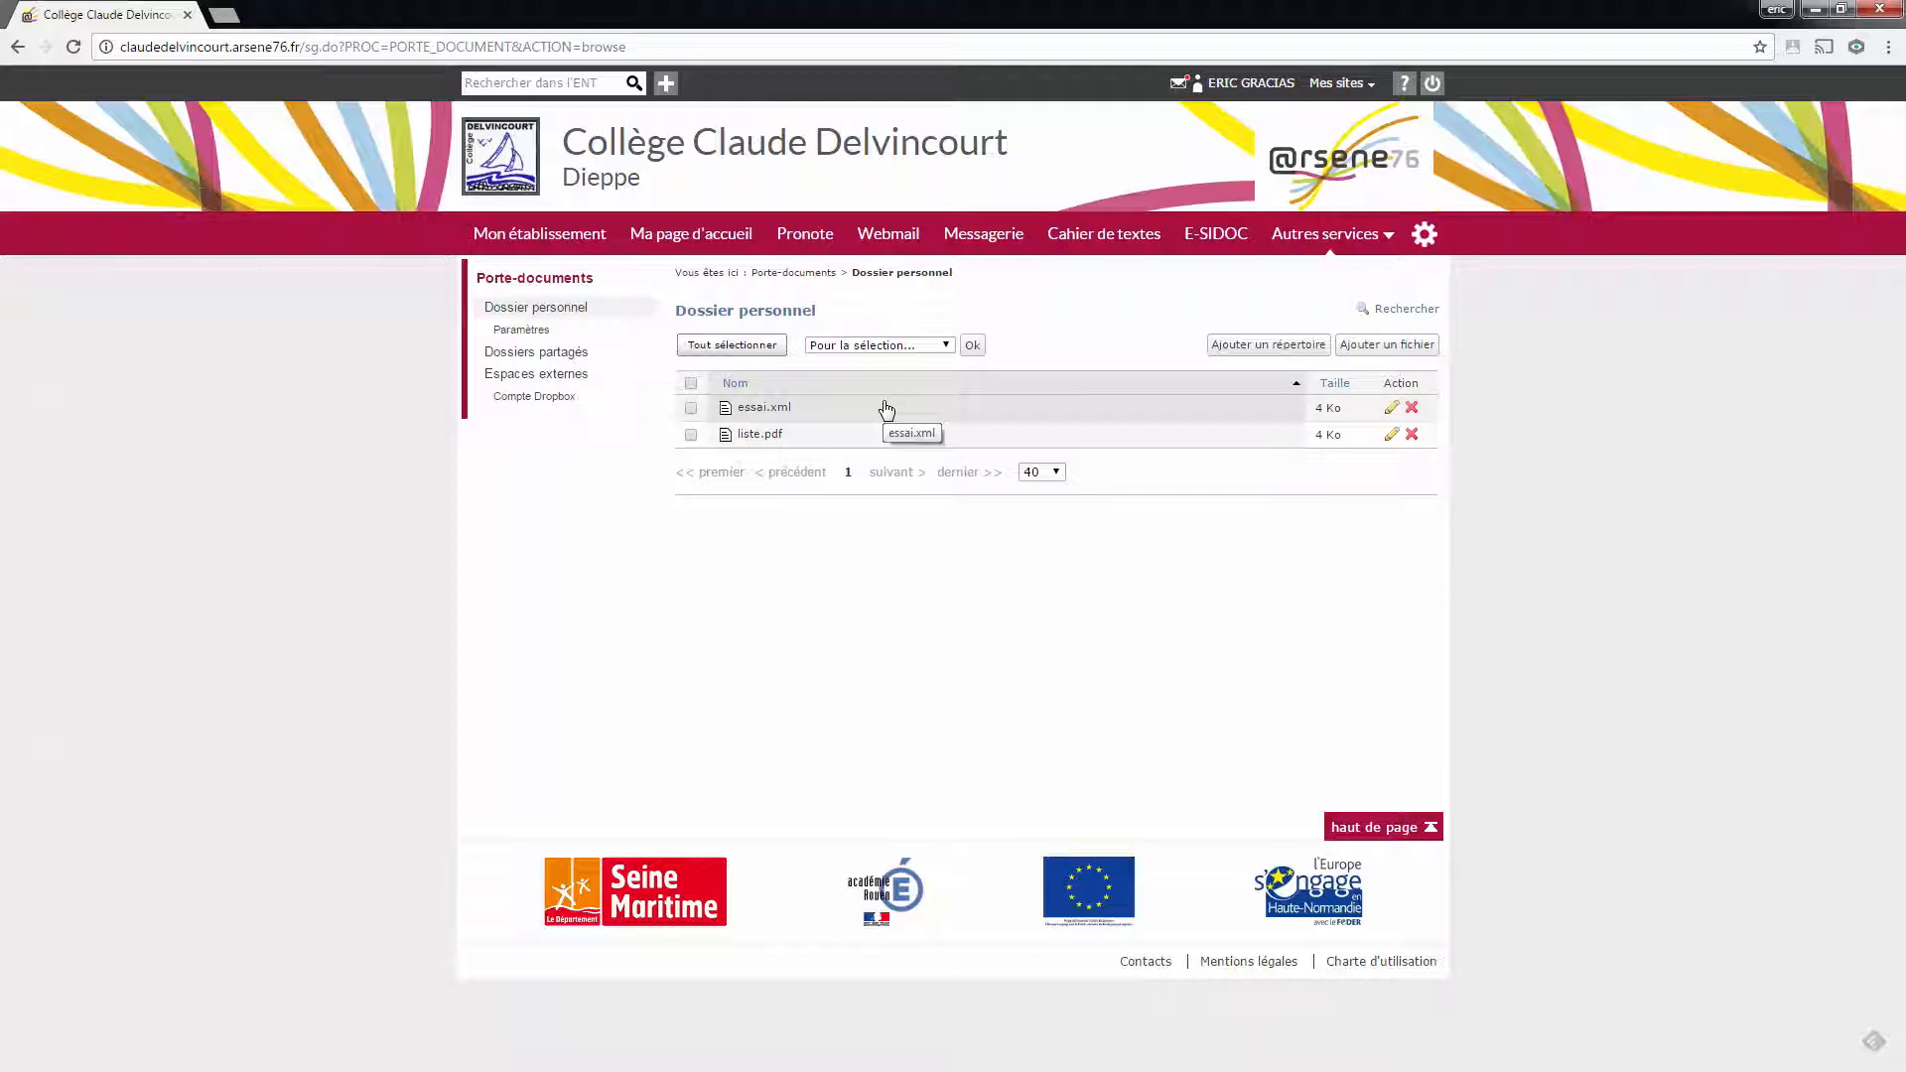
# - Delete the existing Compte Dropbox access from the Porte-documents' Espaces externes and confirm the removal
pyautogui.click(563, 383)
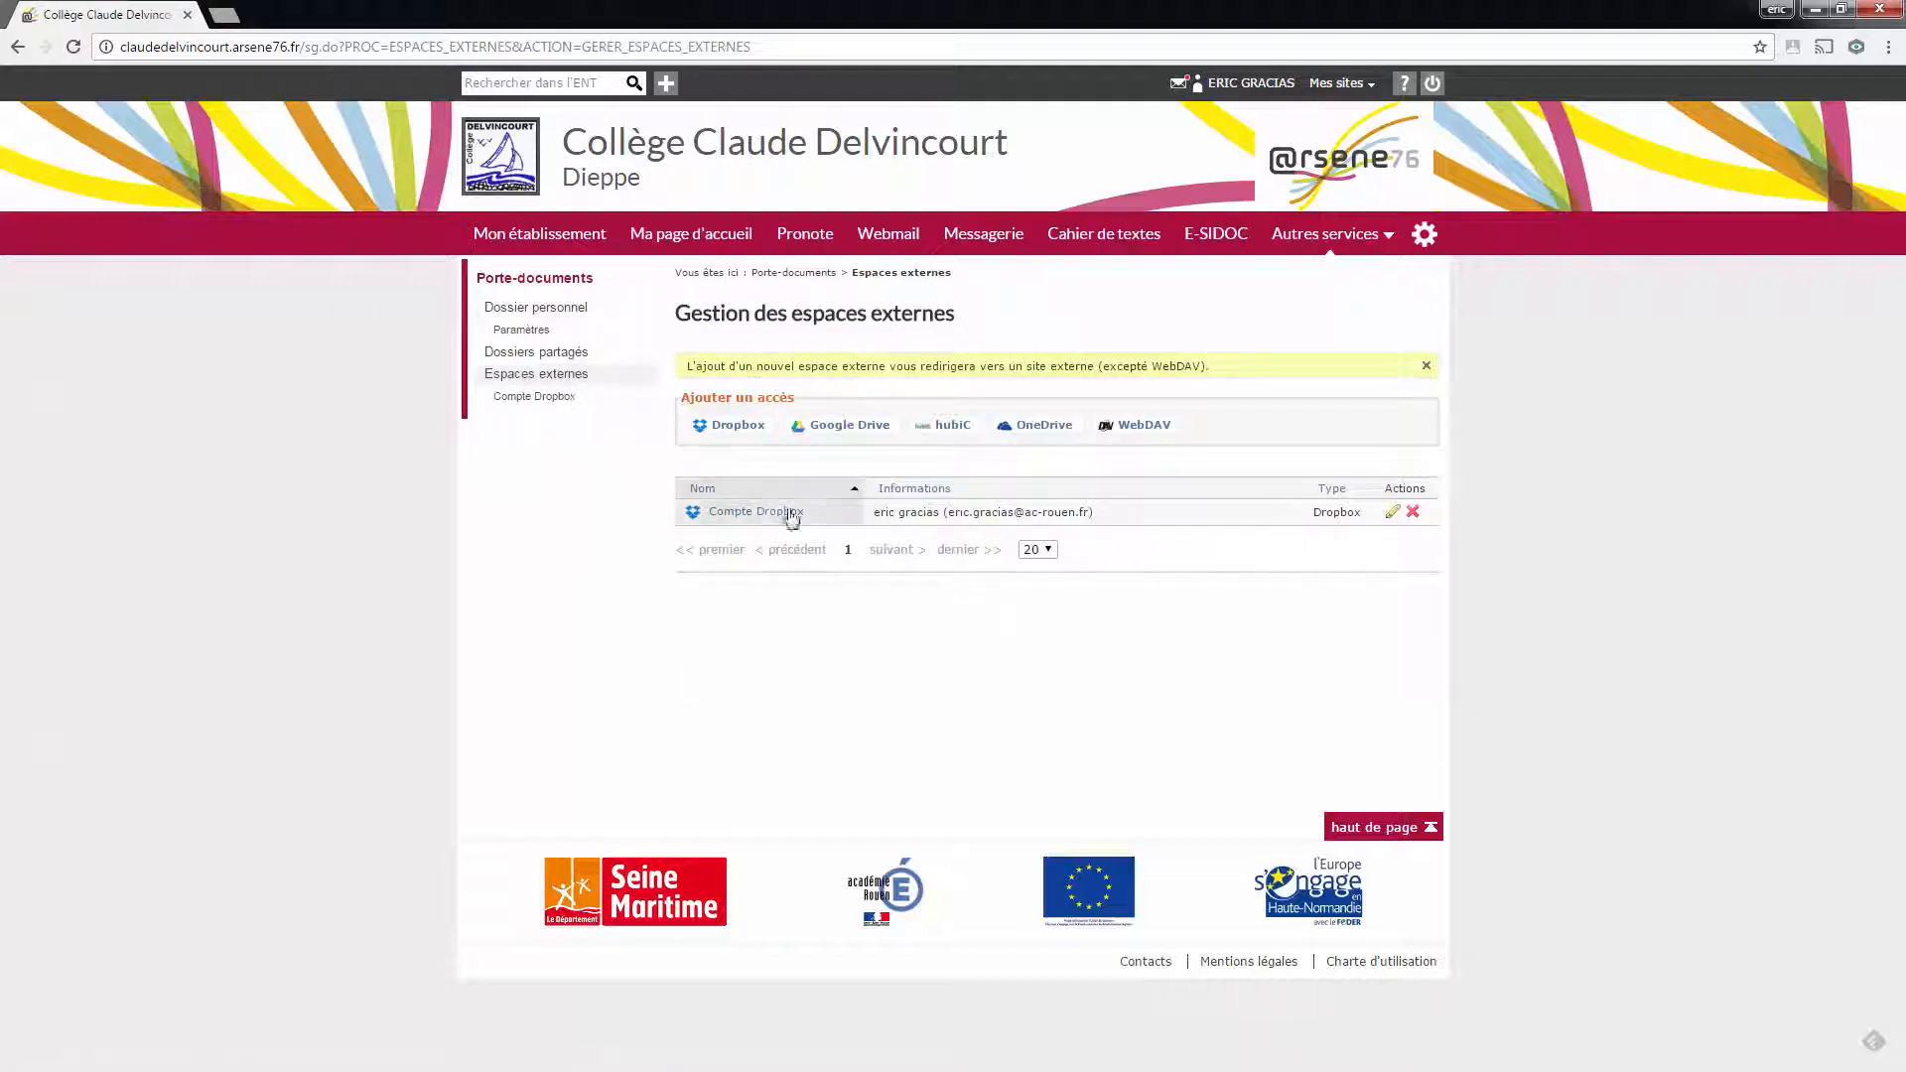
pyautogui.click(1411, 511)
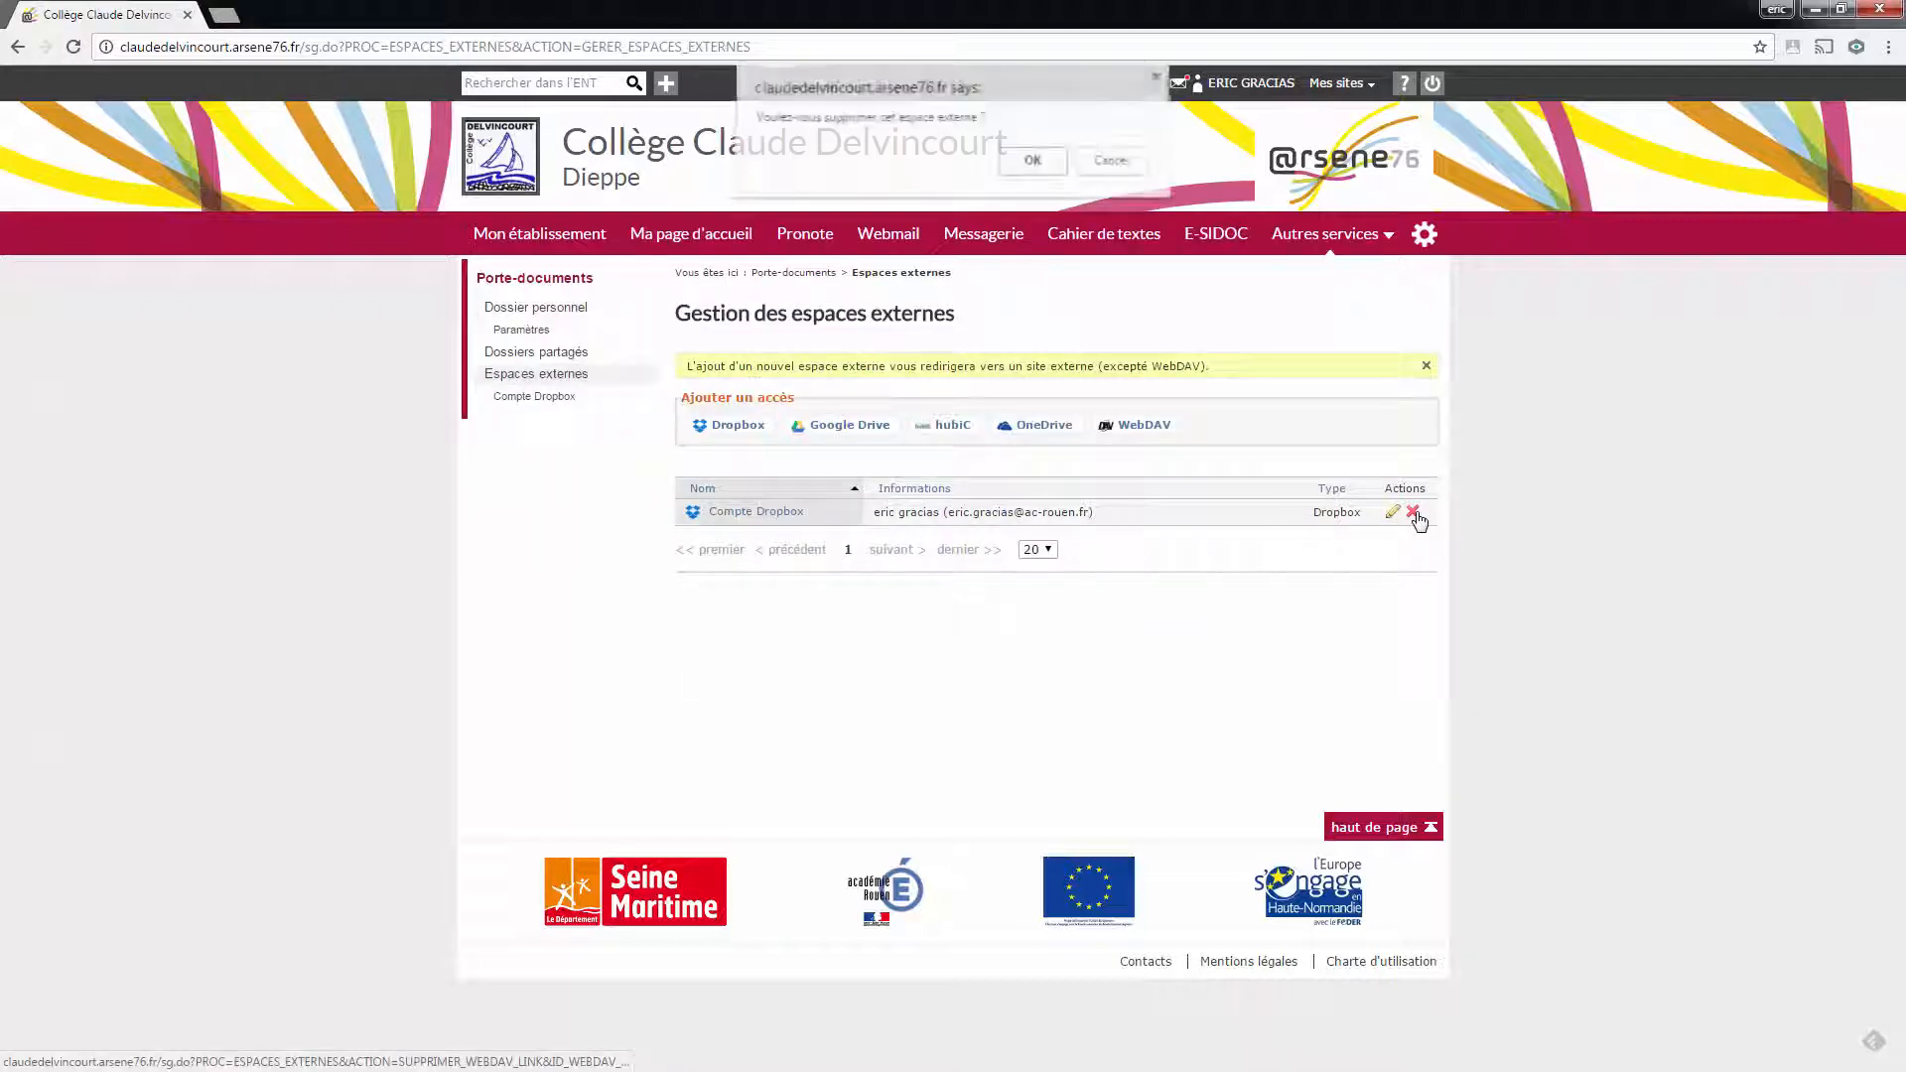
pyautogui.click(1033, 161)
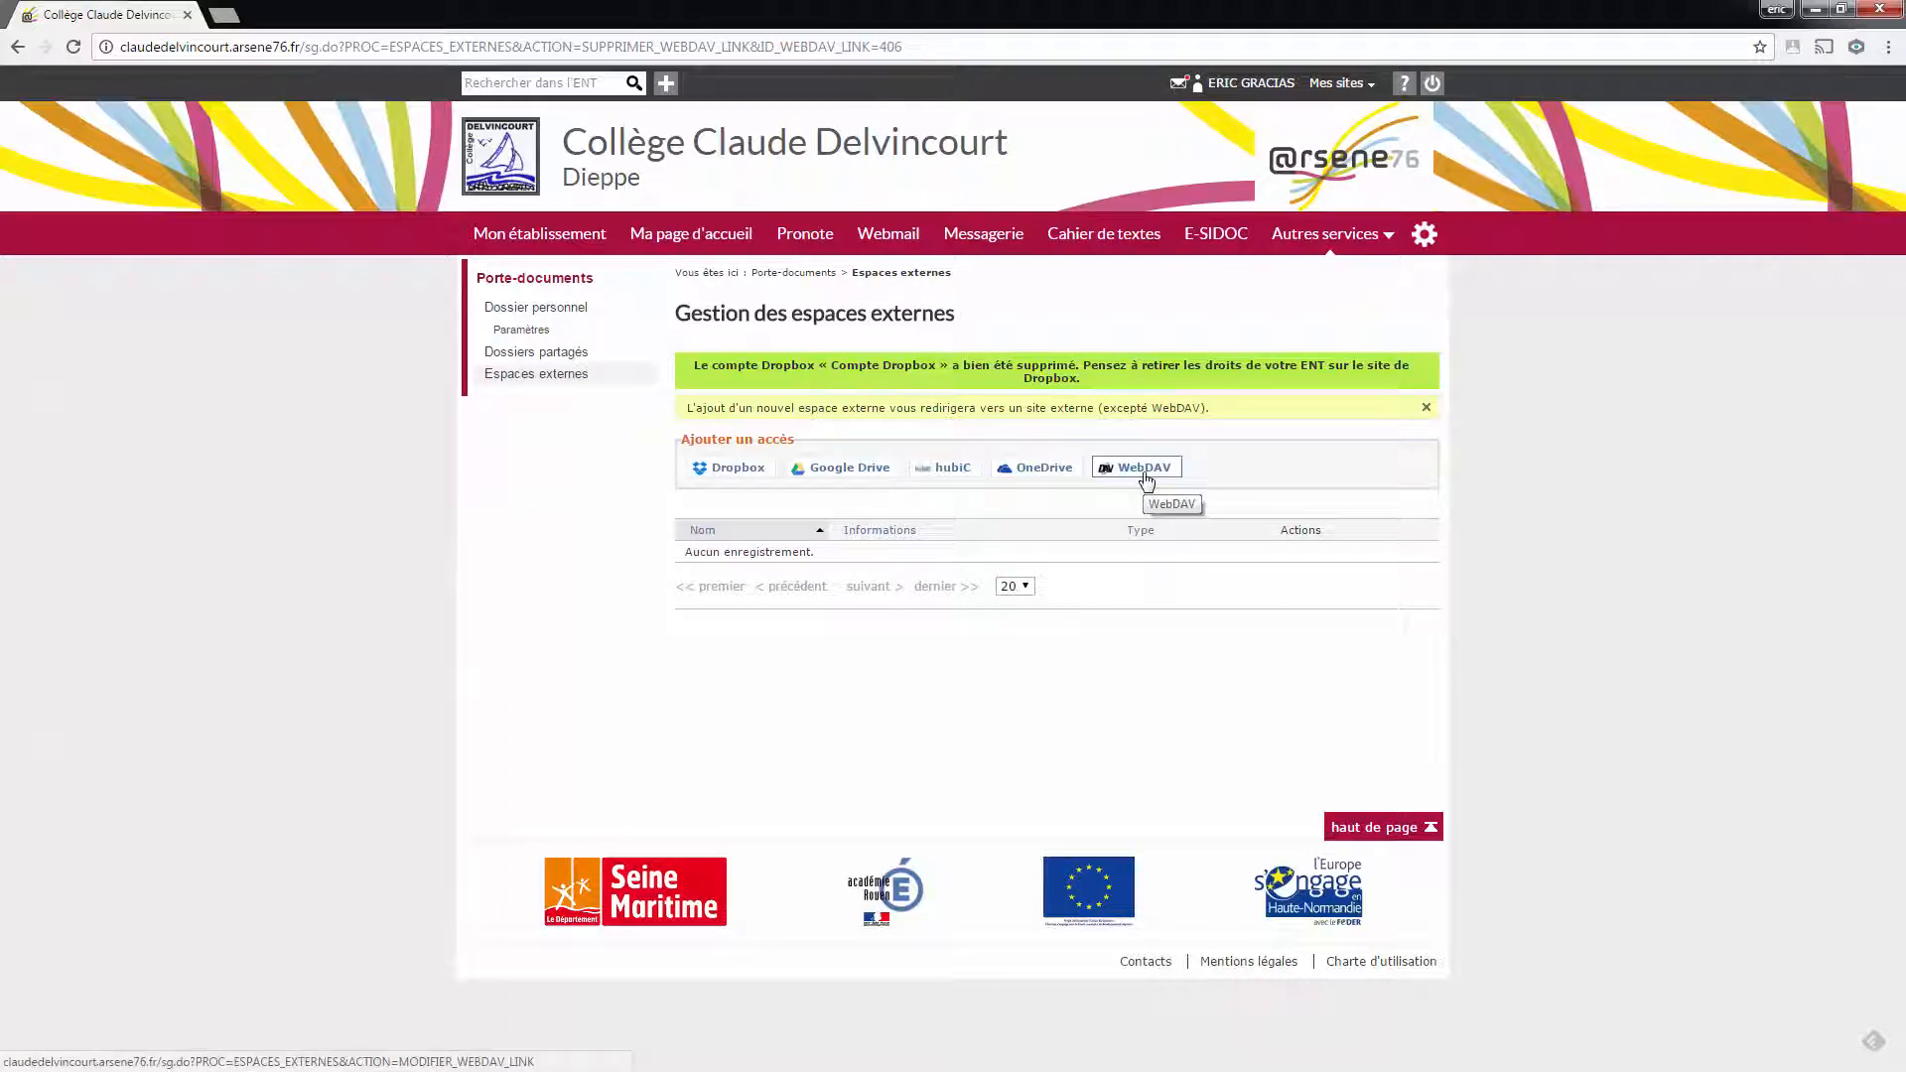
# - Link Dropbox as an external space using the saved login, authorise Arsène76, keep the name Compte Dropbox, and open its contents
pyautogui.click(728, 472)
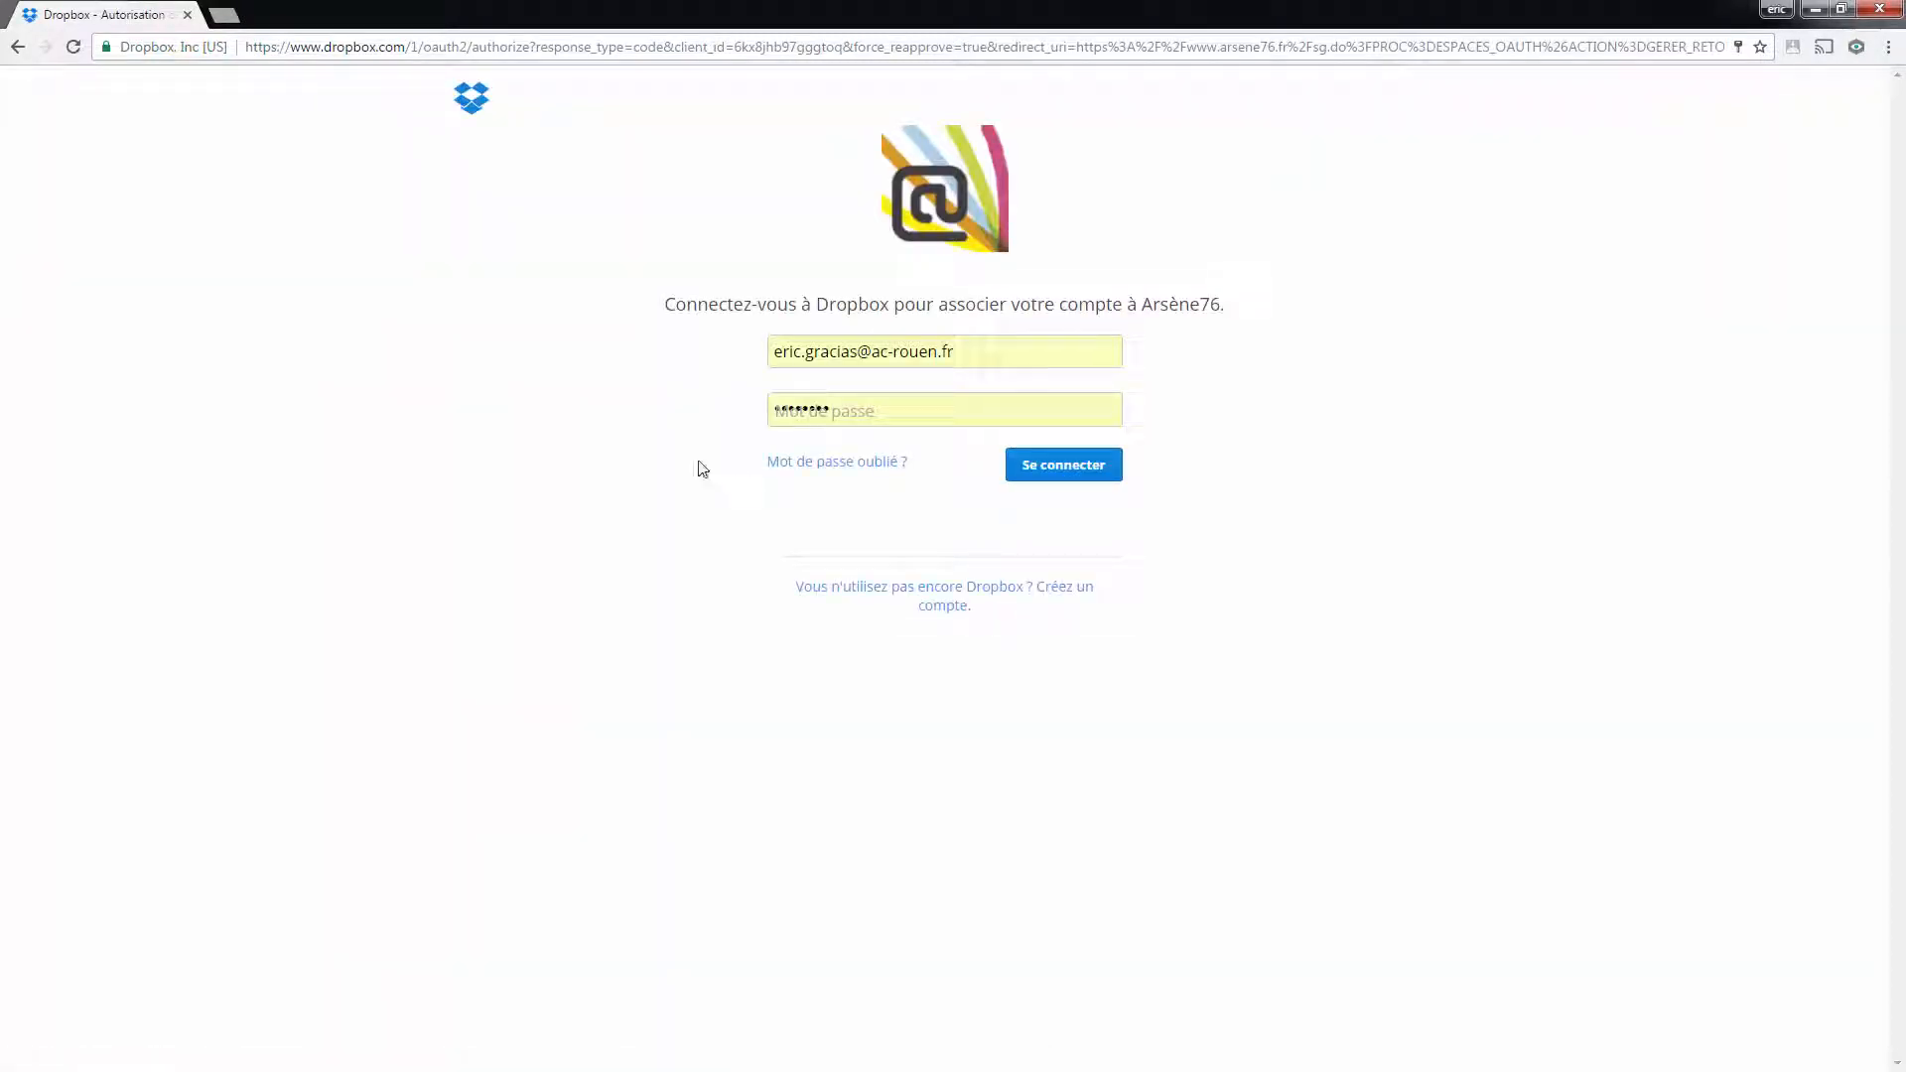
pyautogui.click(1072, 477)
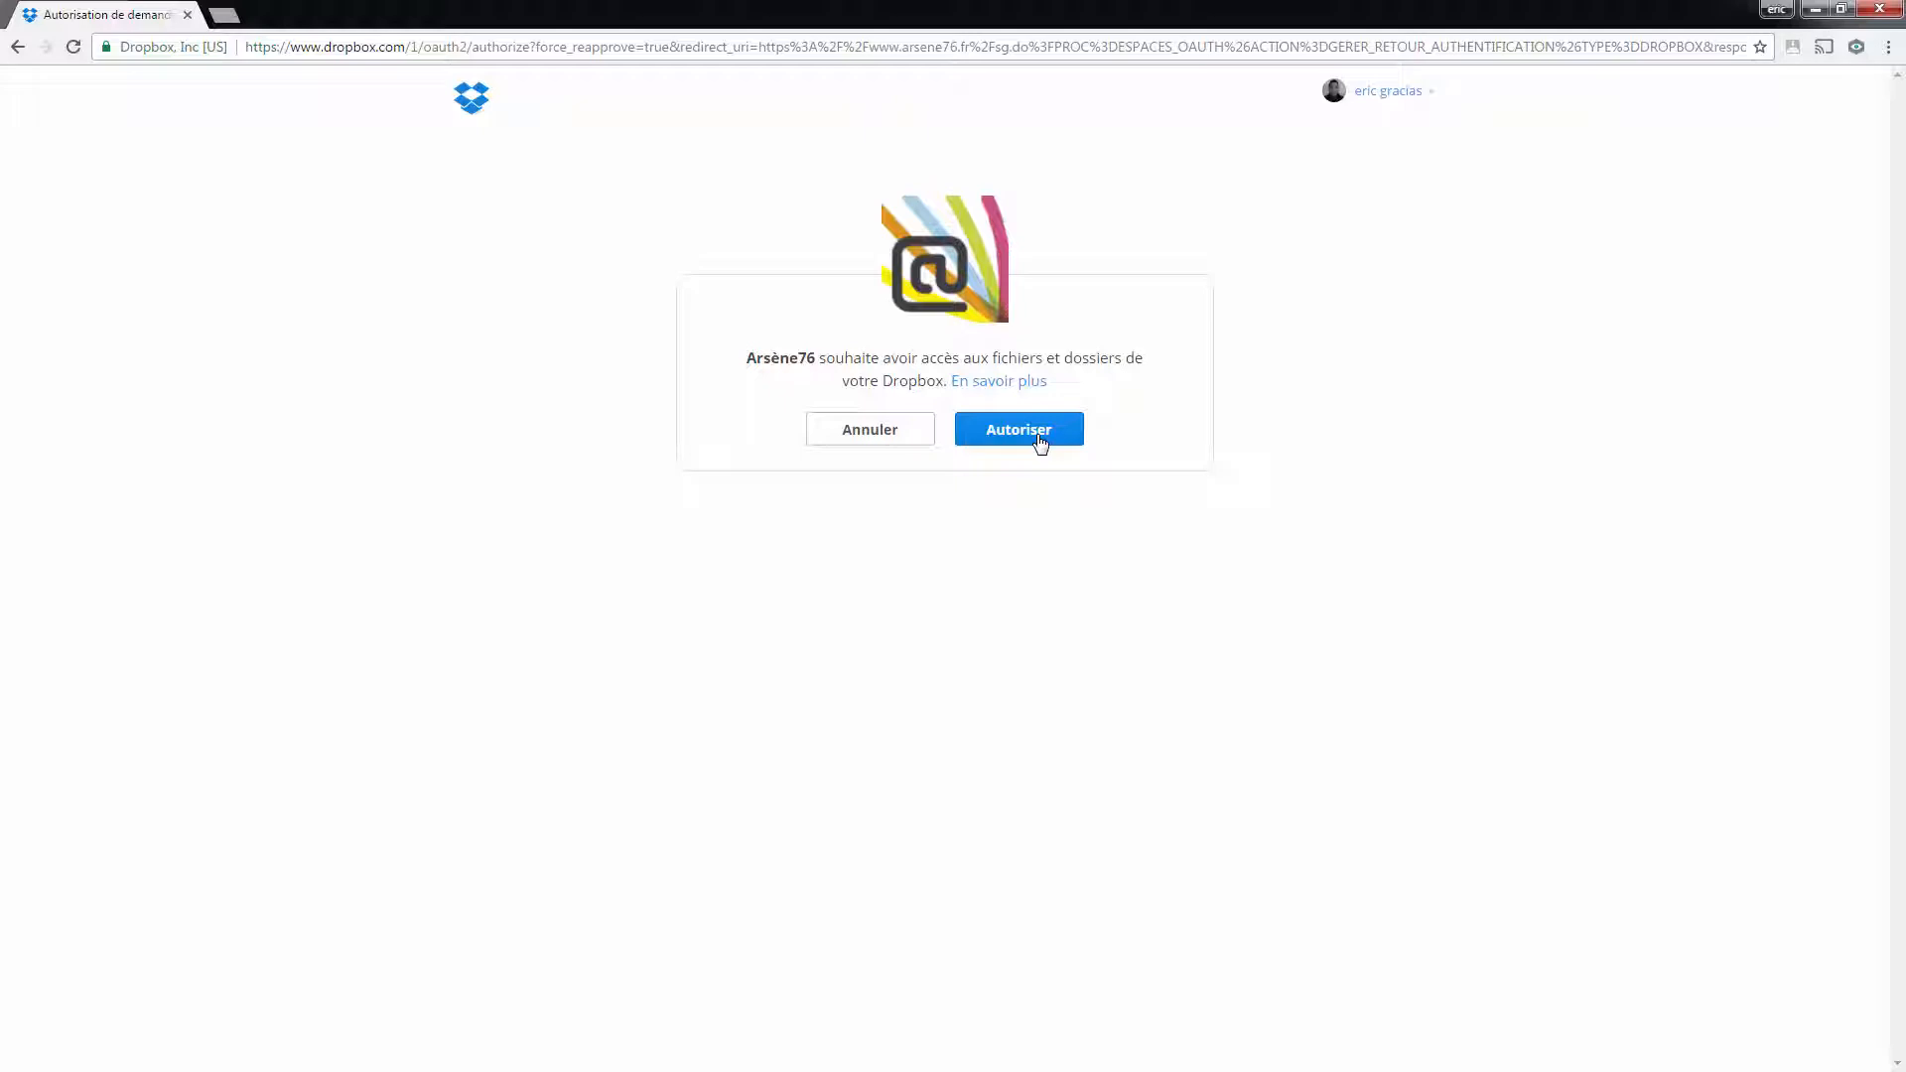
pyautogui.click(1040, 443)
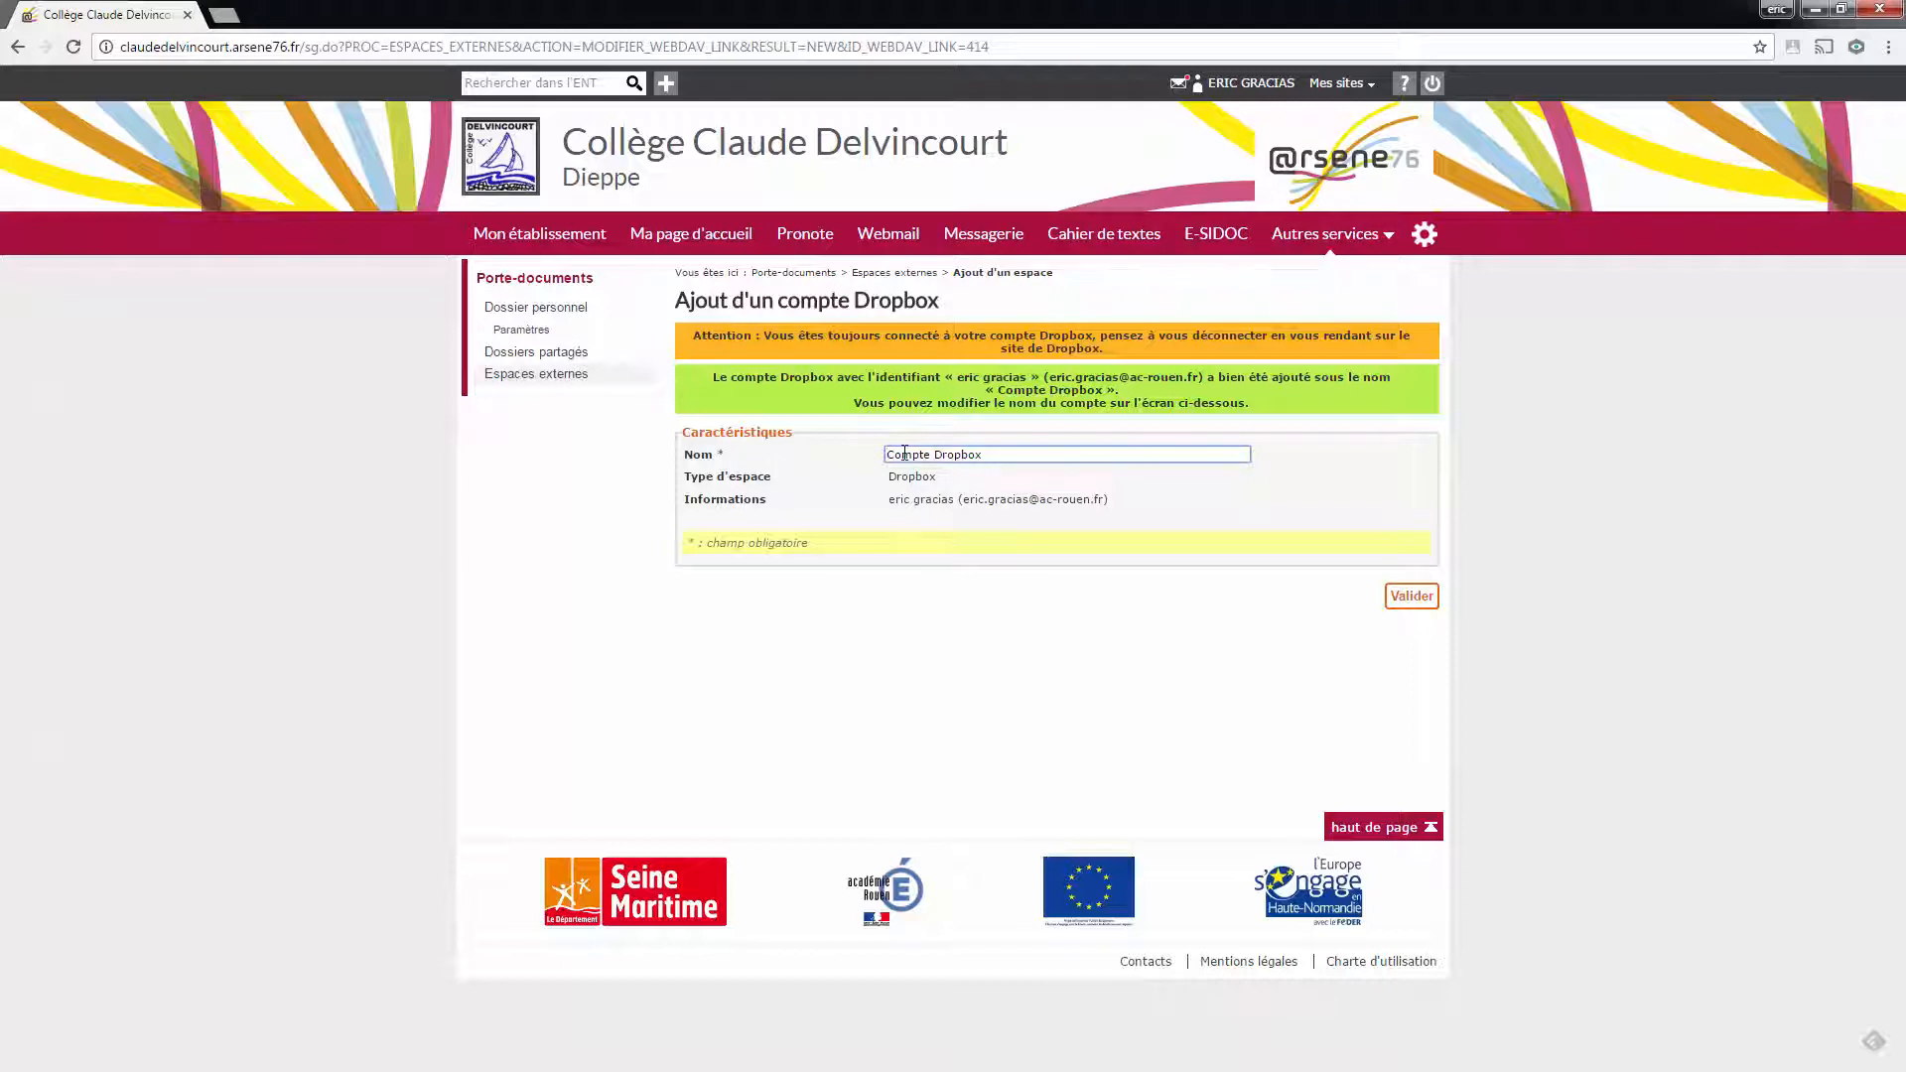
pyautogui.moveTo(977, 454); pyautogui.dragTo(856, 467)
pyautogui.click(1409, 606)
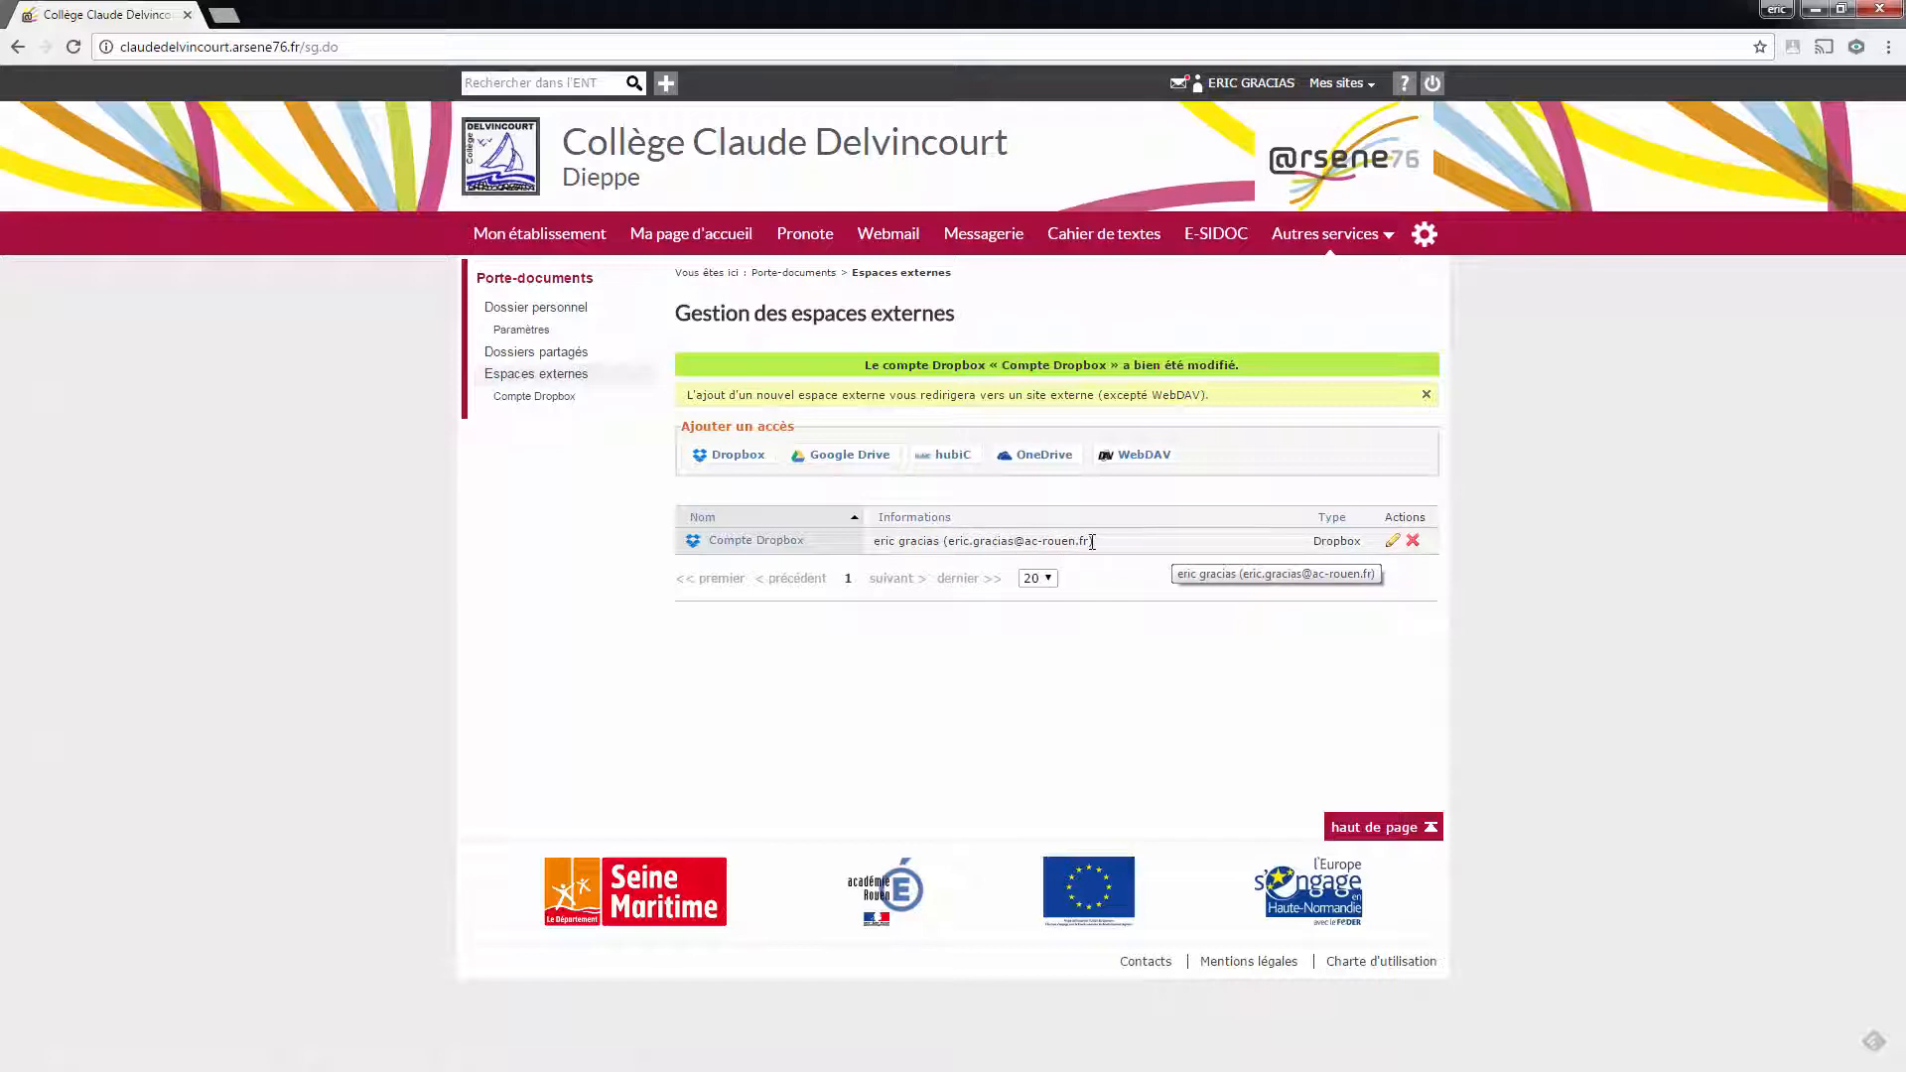
pyautogui.click(552, 400)
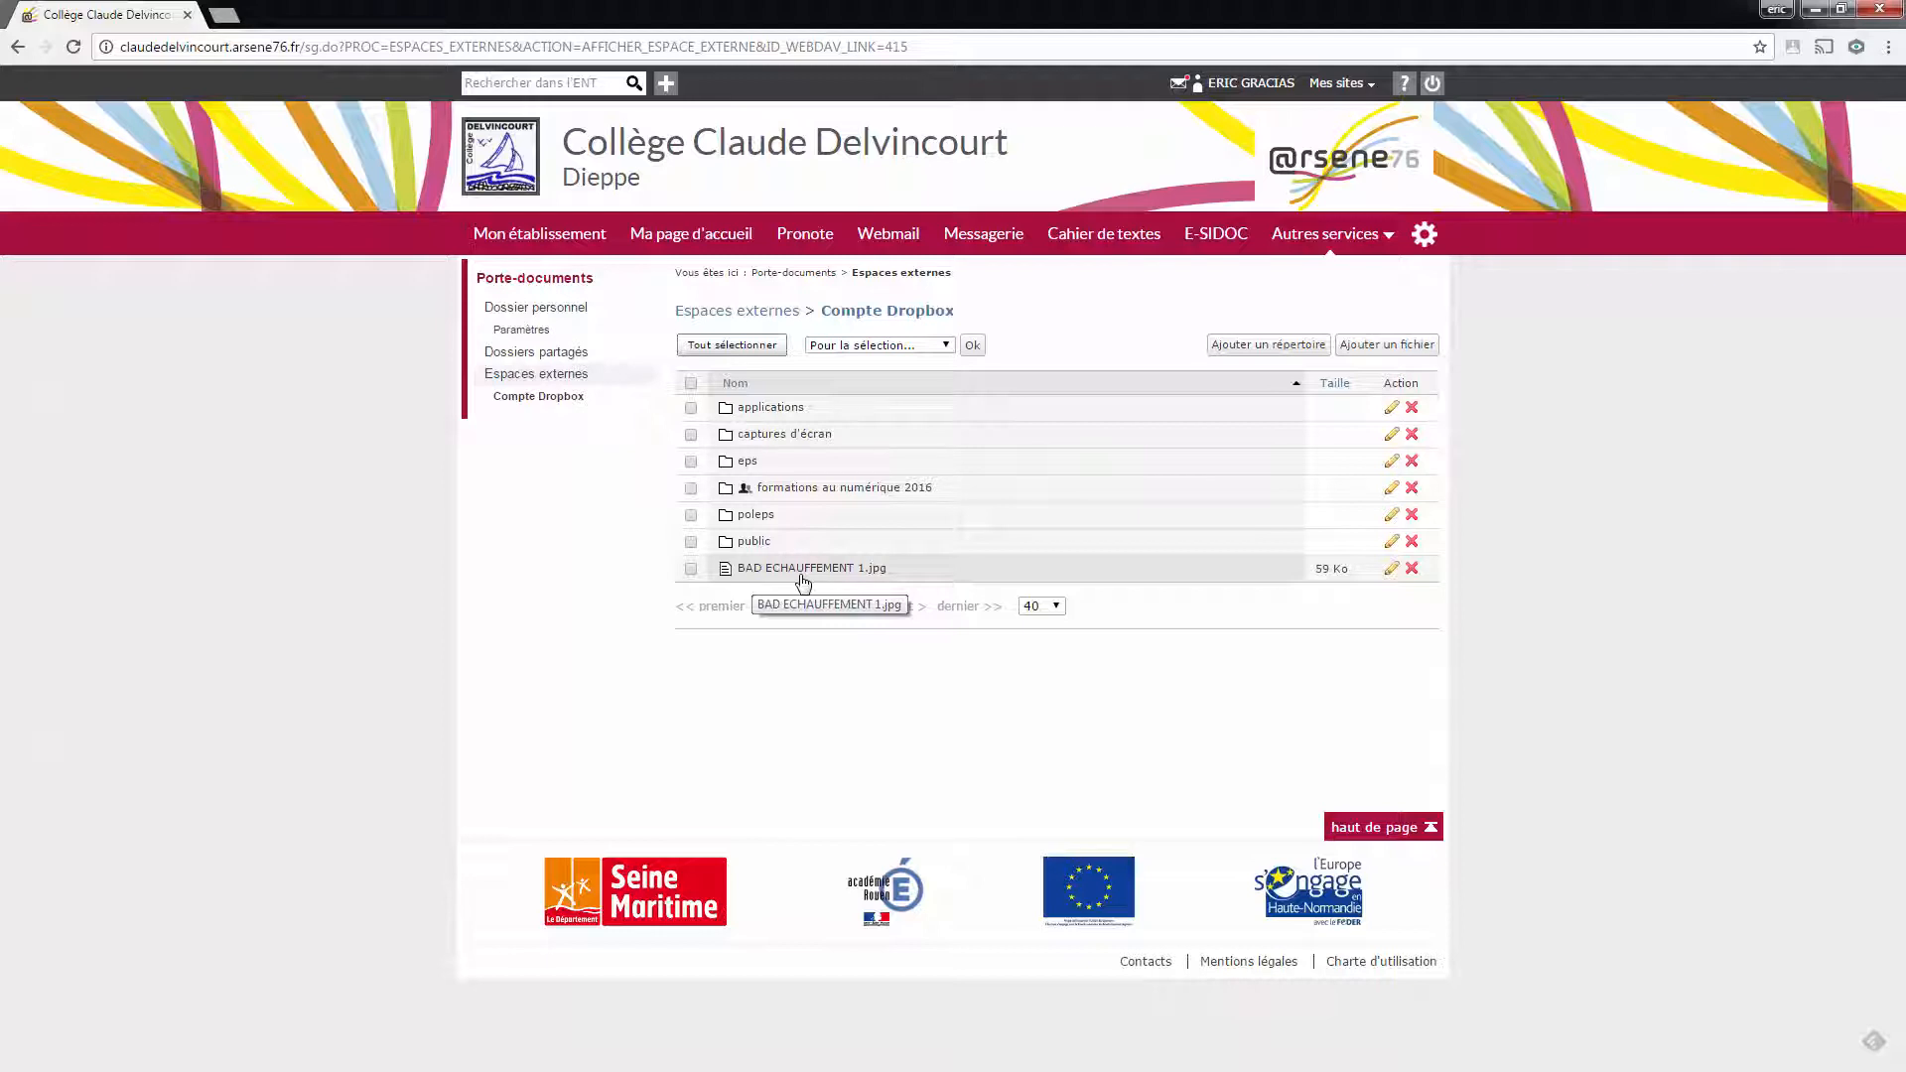
# - Open the shared folders (Dossiers) of Classe 6E2 under Mon établissement
pyautogui.click(511, 238)
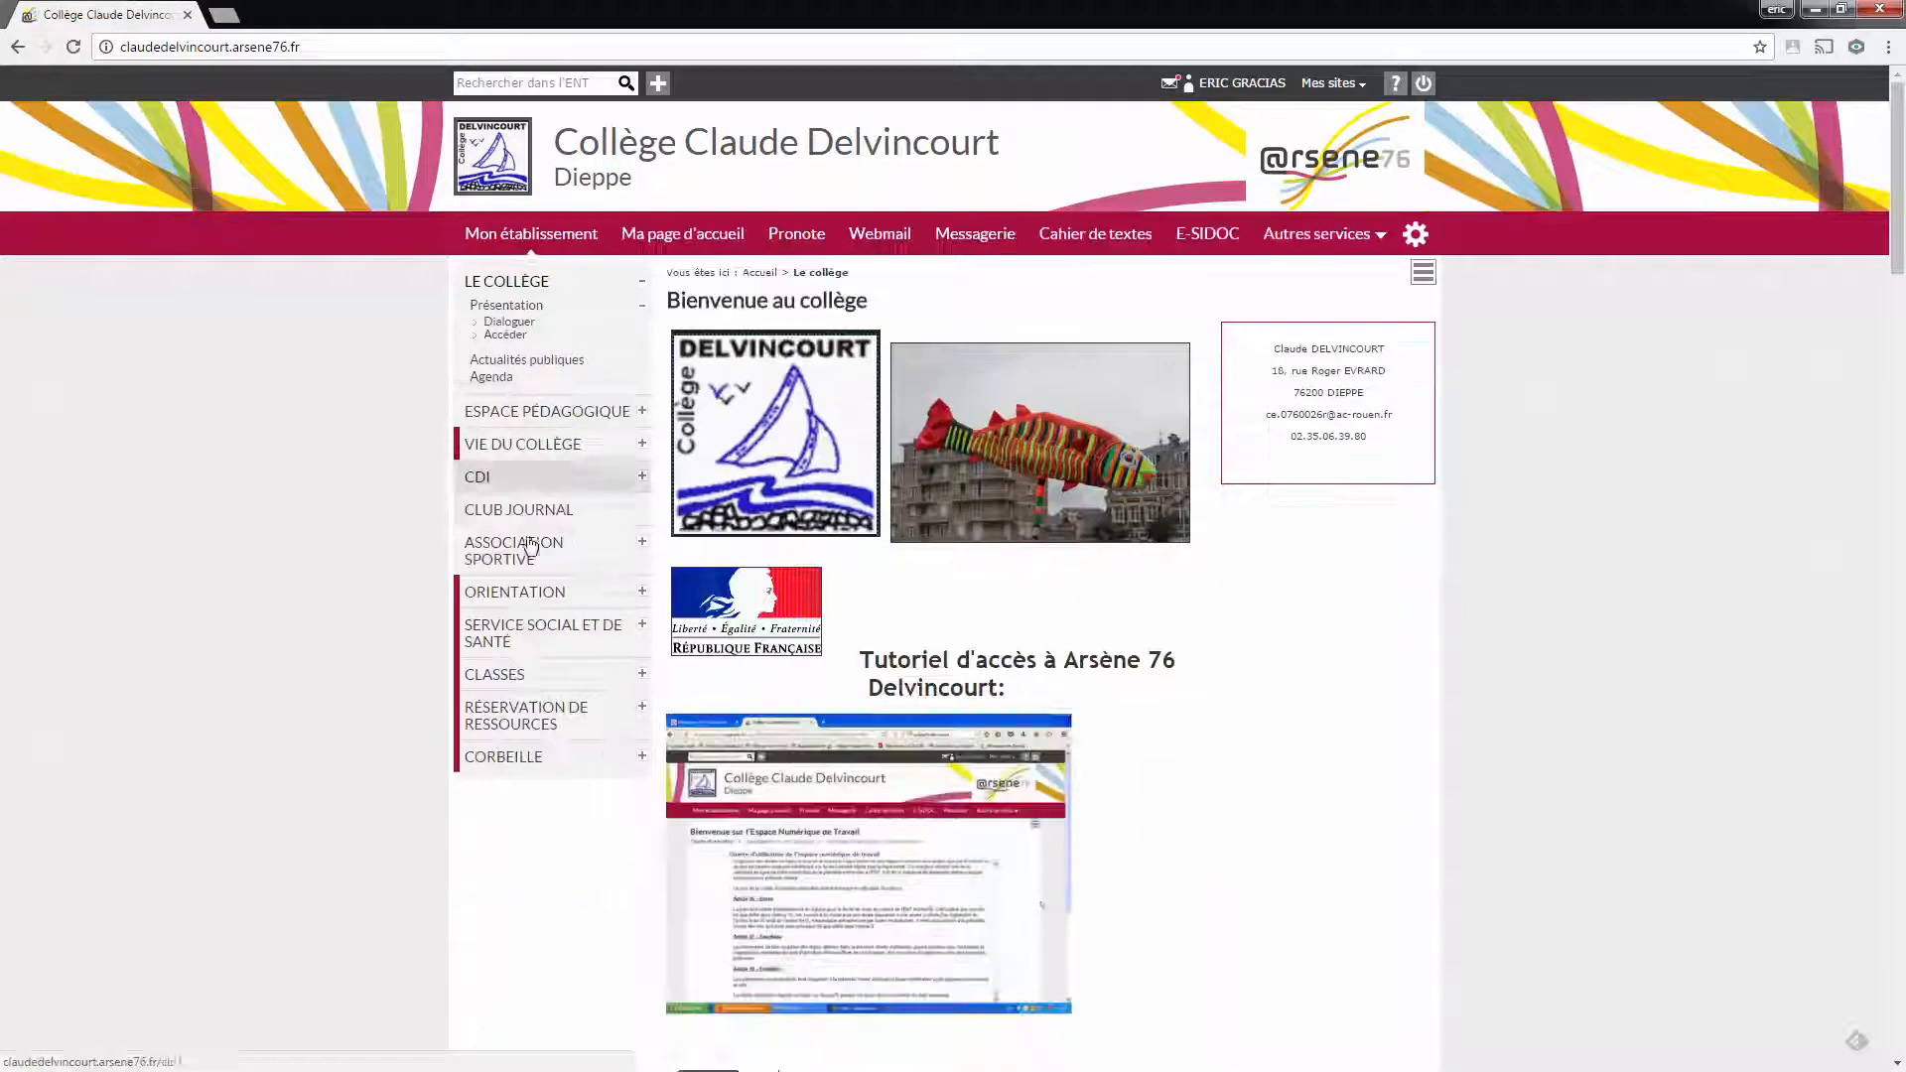
pyautogui.click(638, 674)
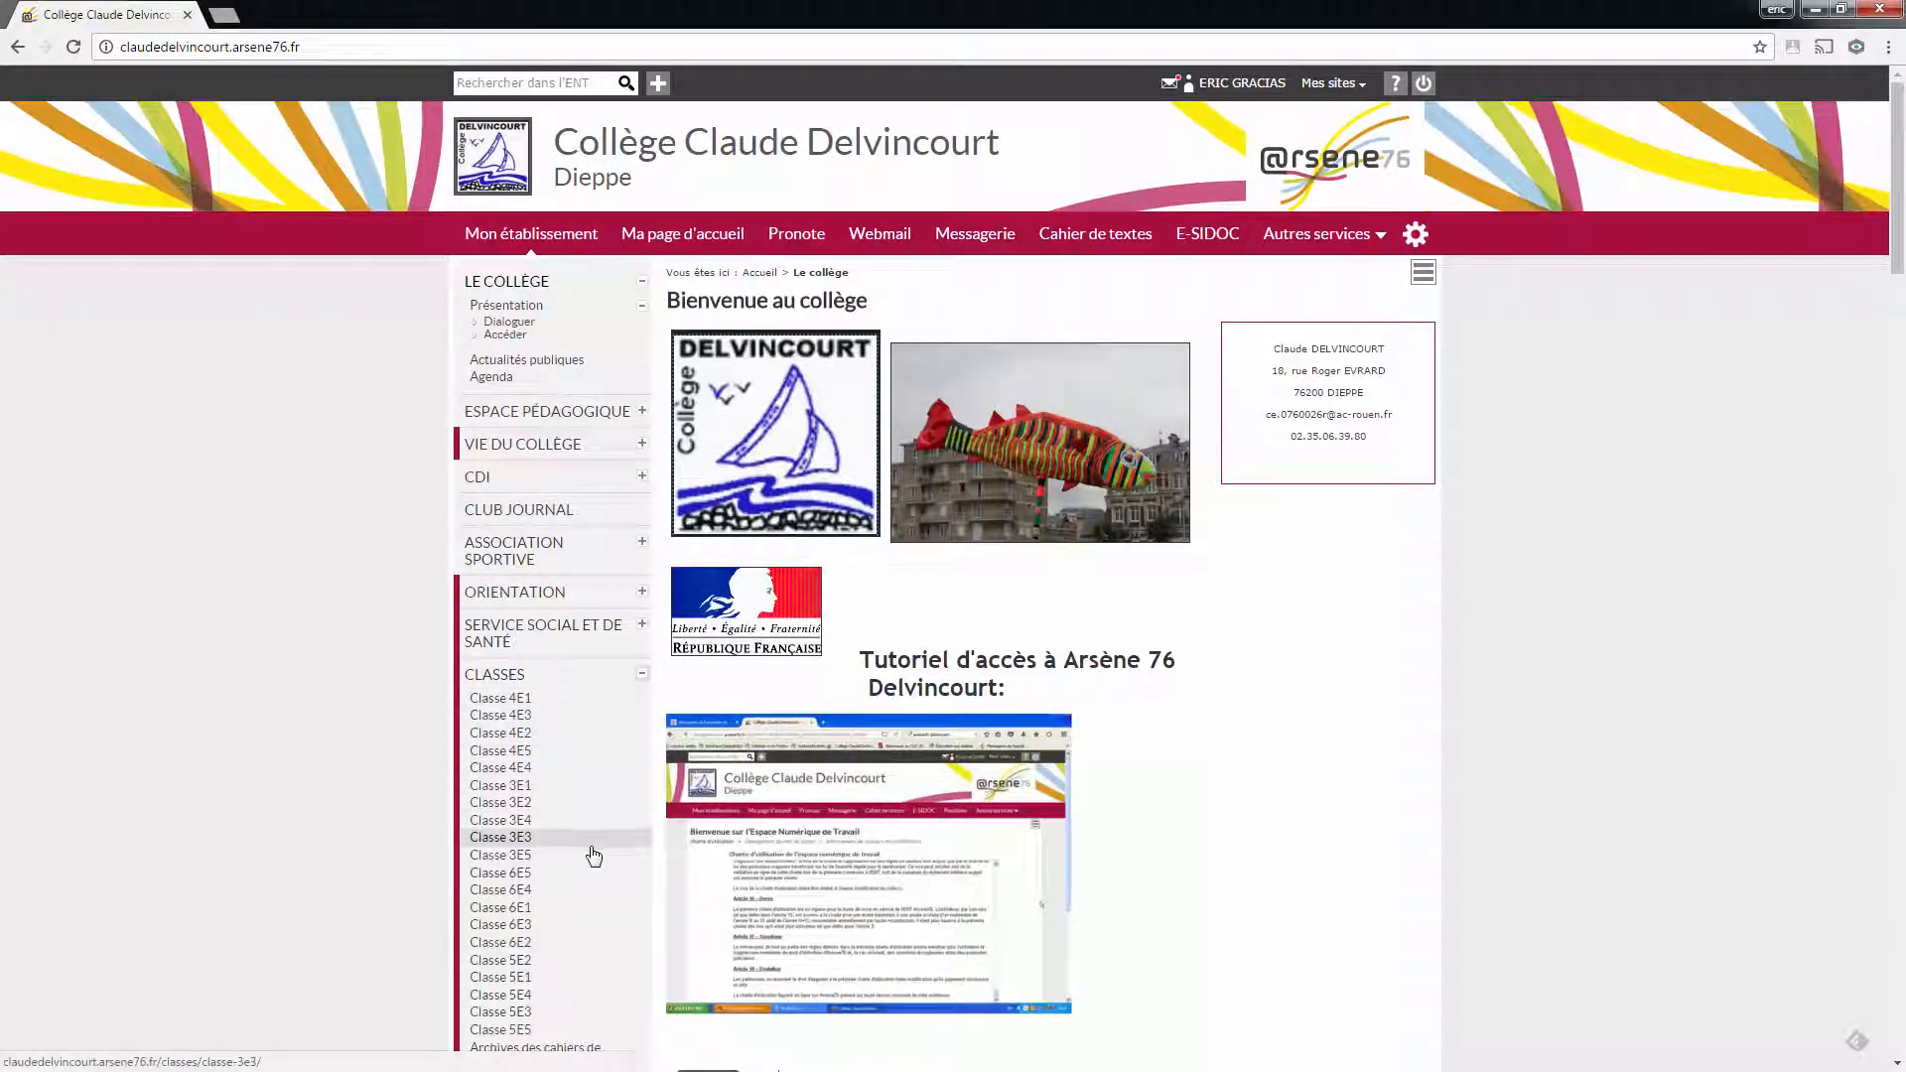
pyautogui.click(562, 948)
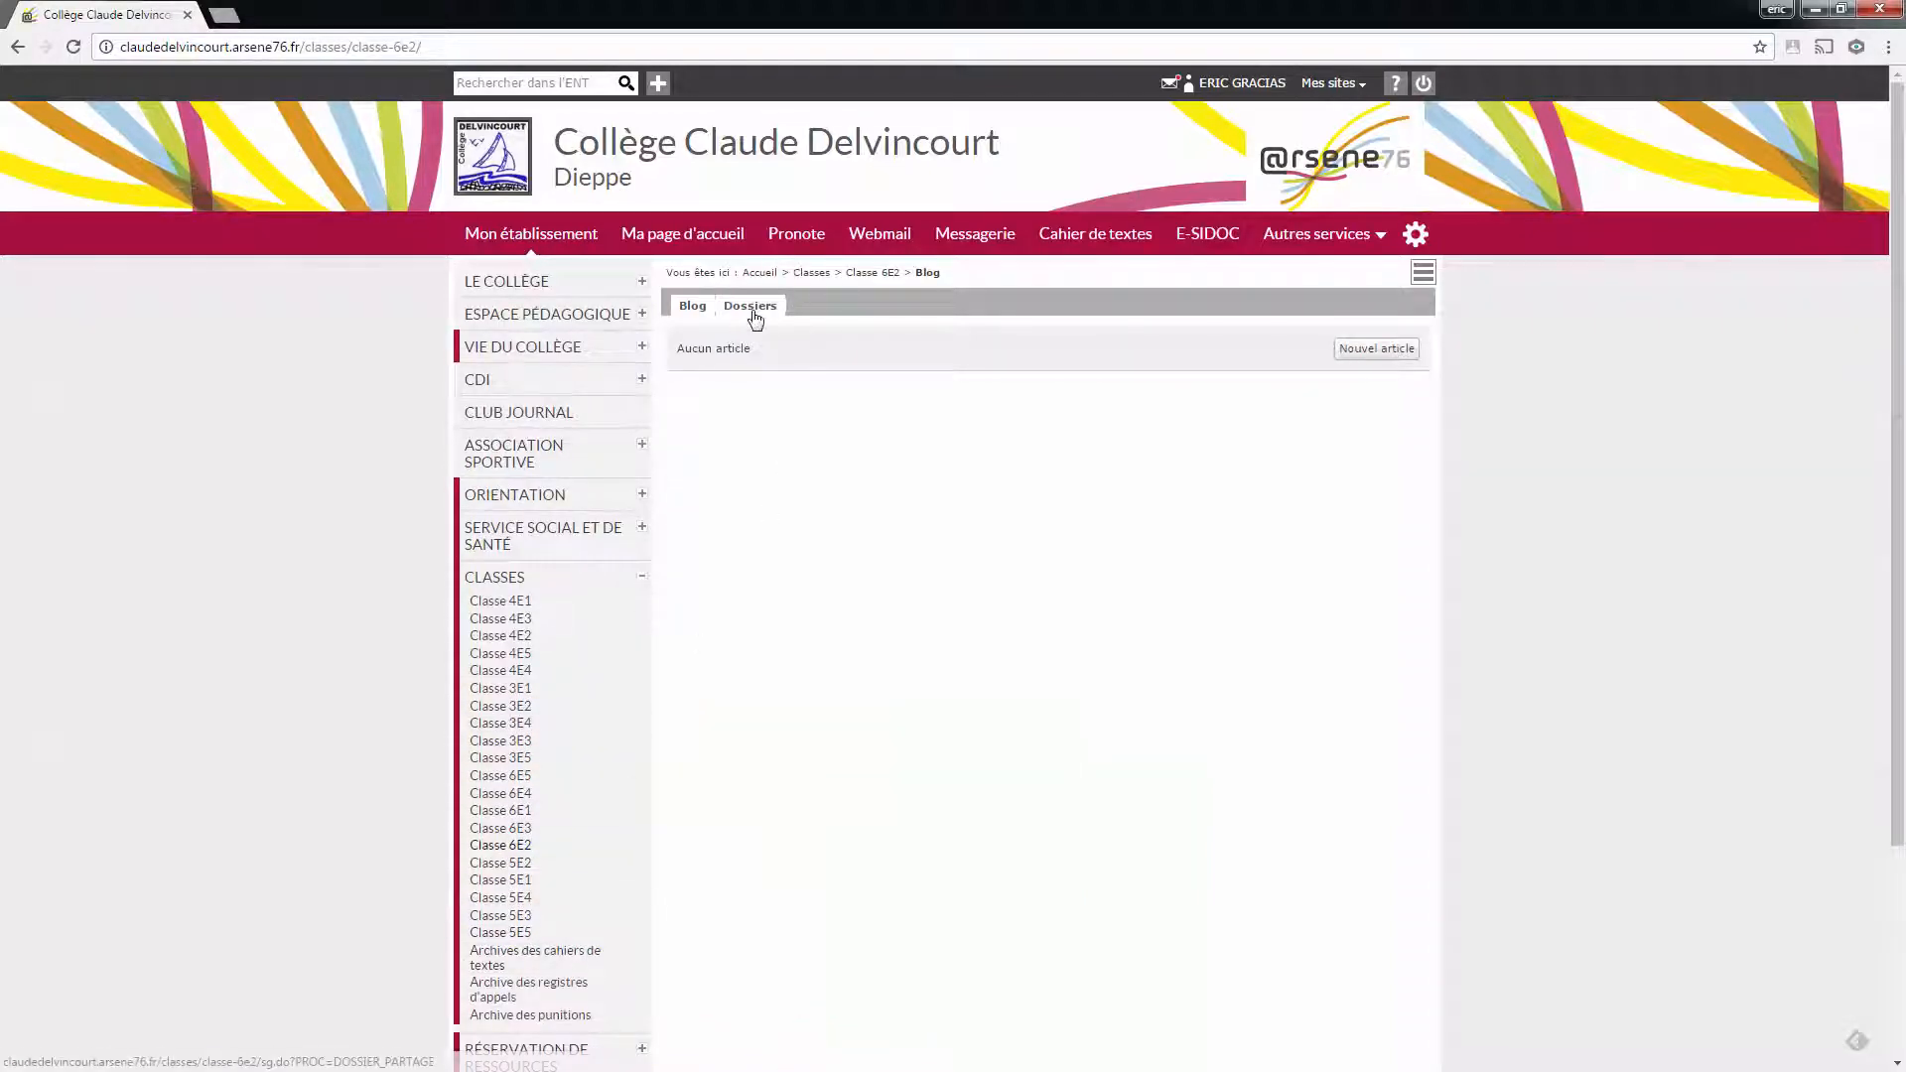
pyautogui.click(751, 308)
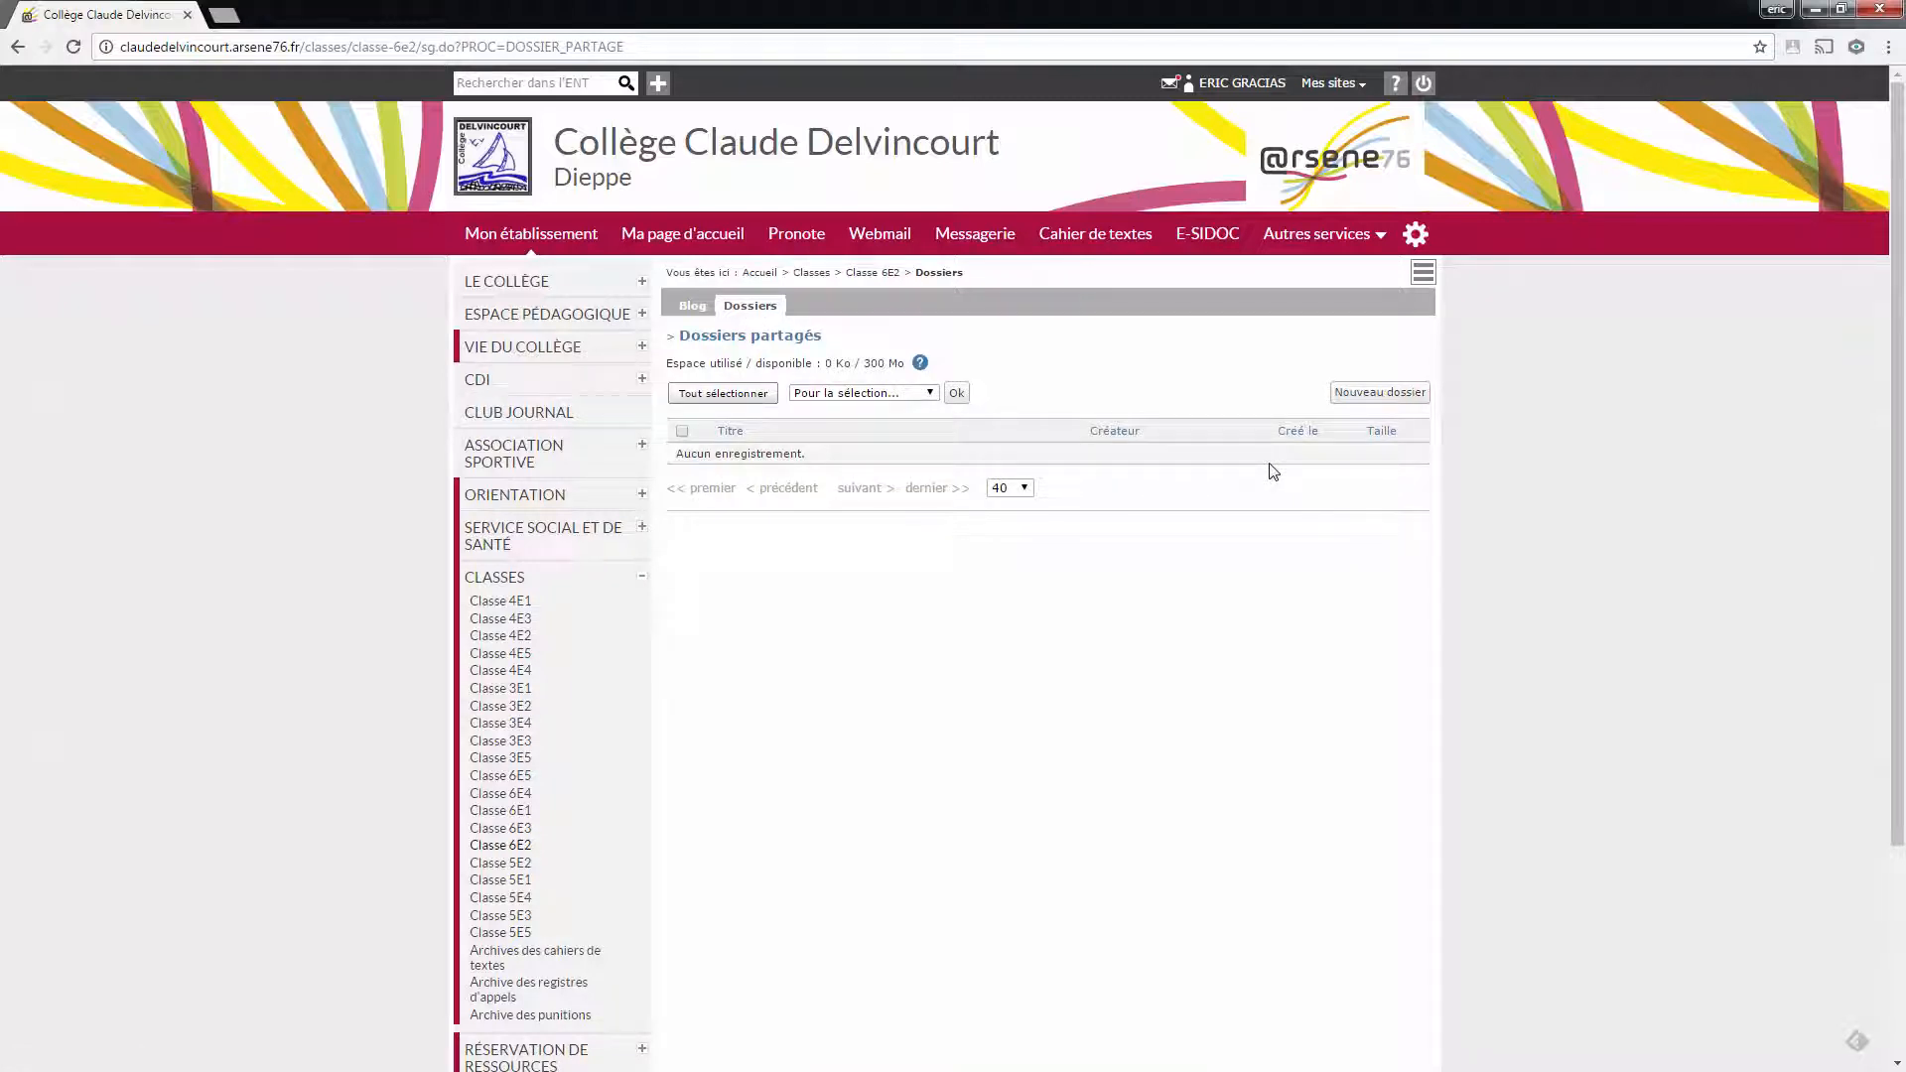
# - Create a shared folder titled EPS for Classe 6E2, with access rights inherited from the rubrique
pyautogui.click(1378, 397)
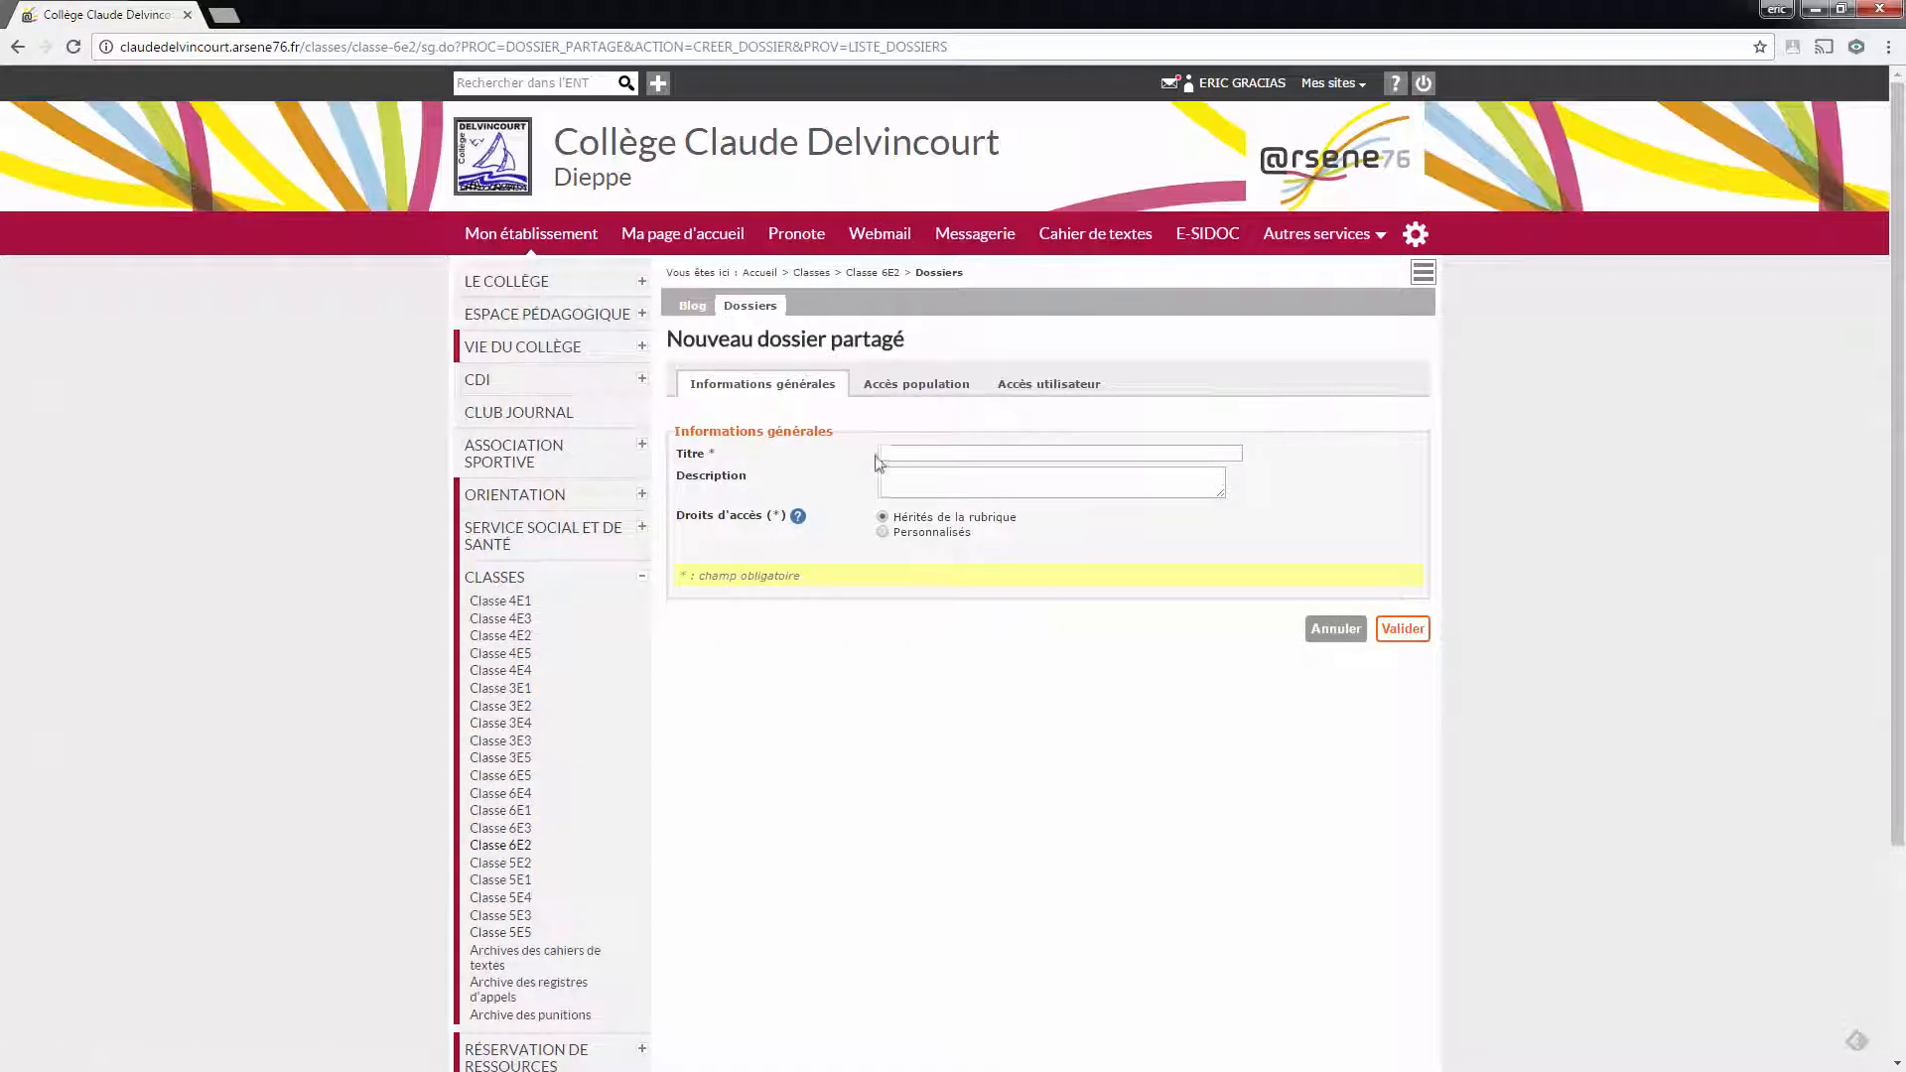
pyautogui.click(906, 454)
pyautogui.write('E')
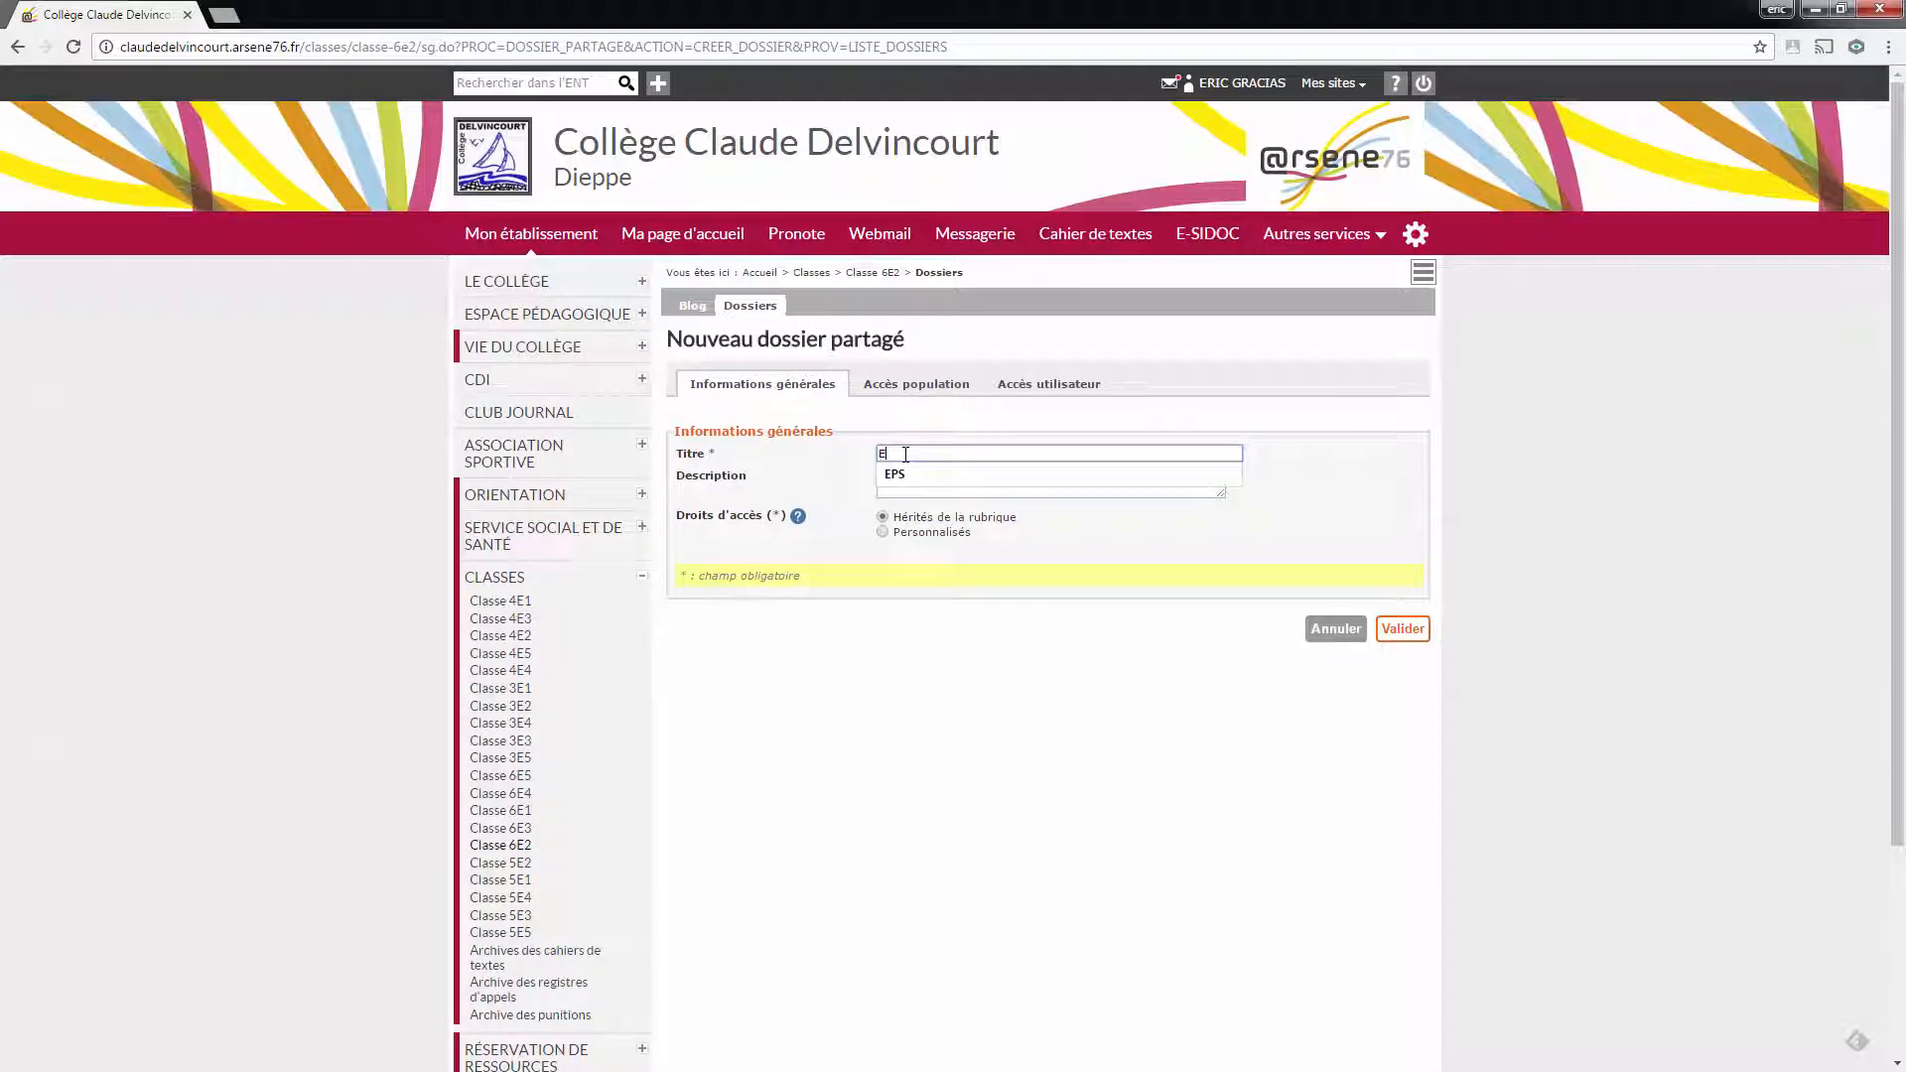
pyautogui.write('PS')
pyautogui.click(1401, 628)
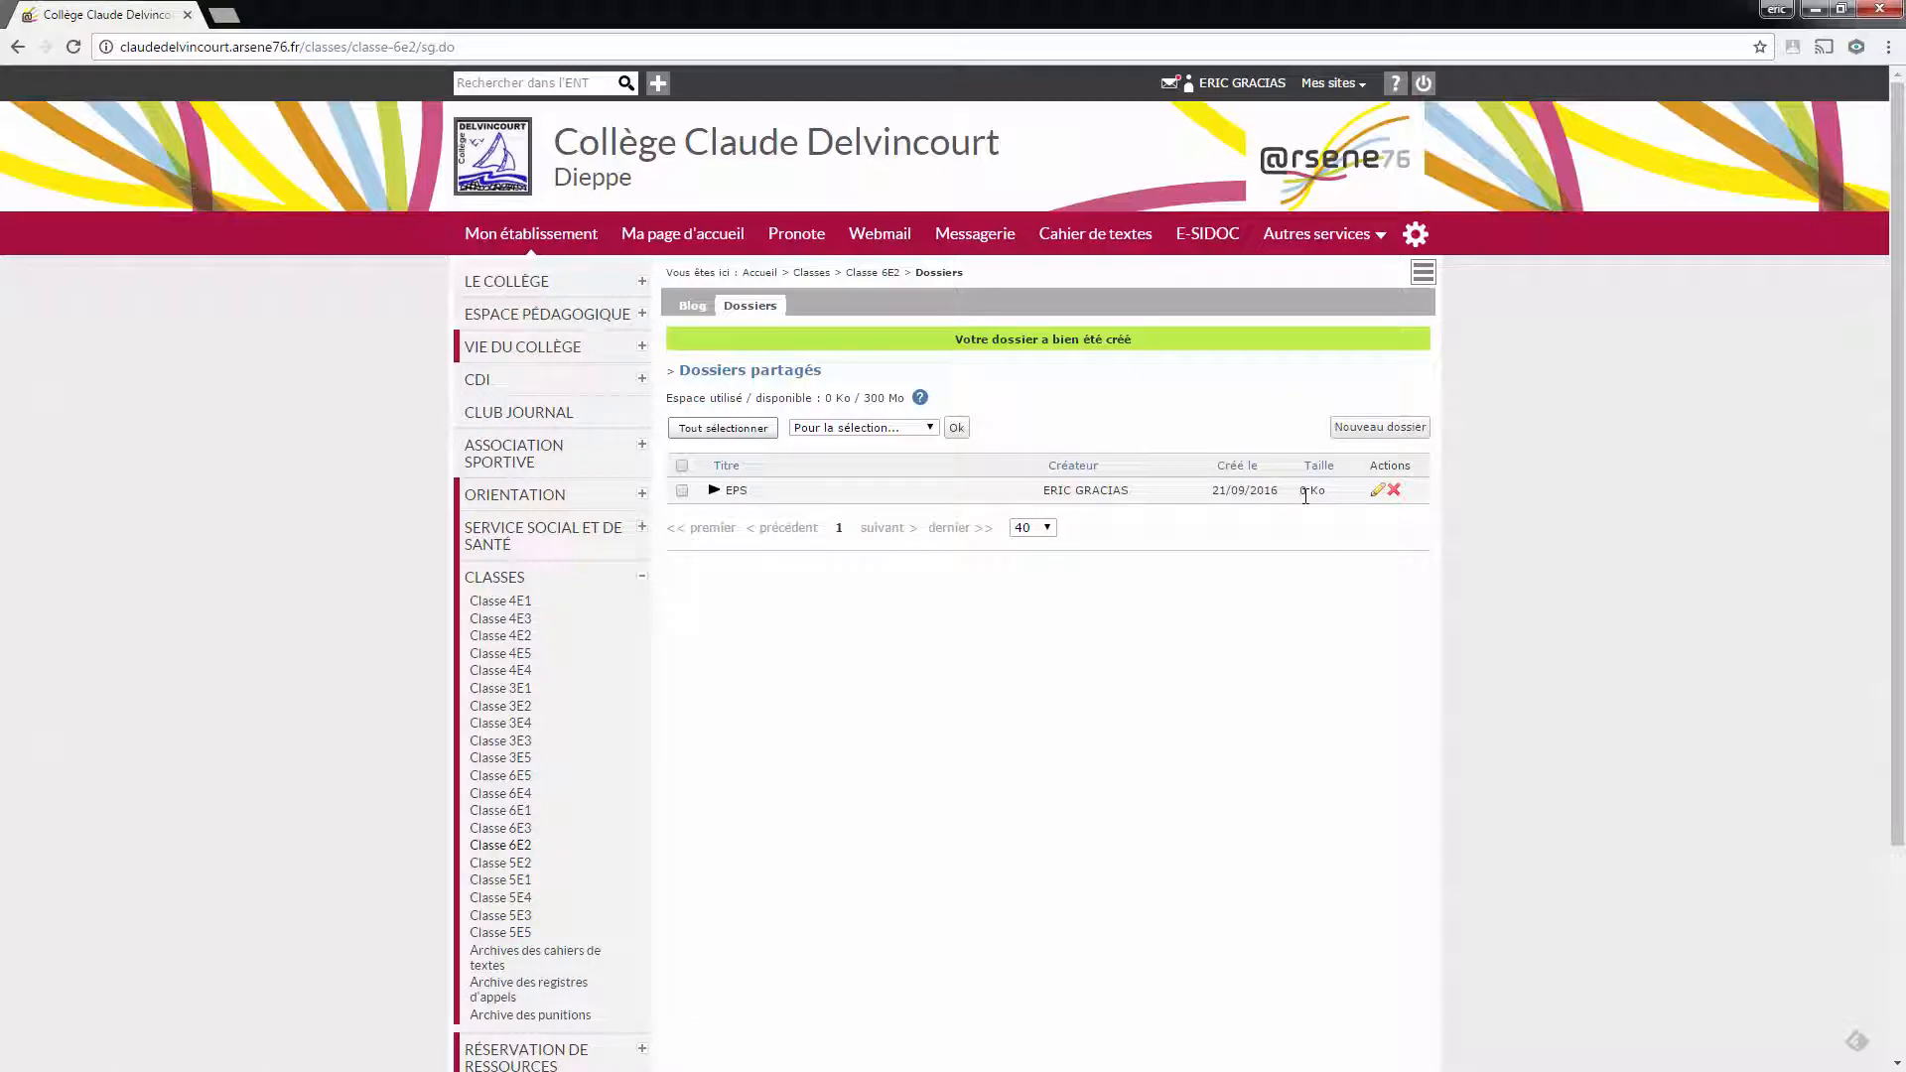
# - In the EPS folder, select BAD ECHAUFFEMENT 1.jpg from the Porte-documents' Compte Dropbox as the file to add
pyautogui.click(715, 492)
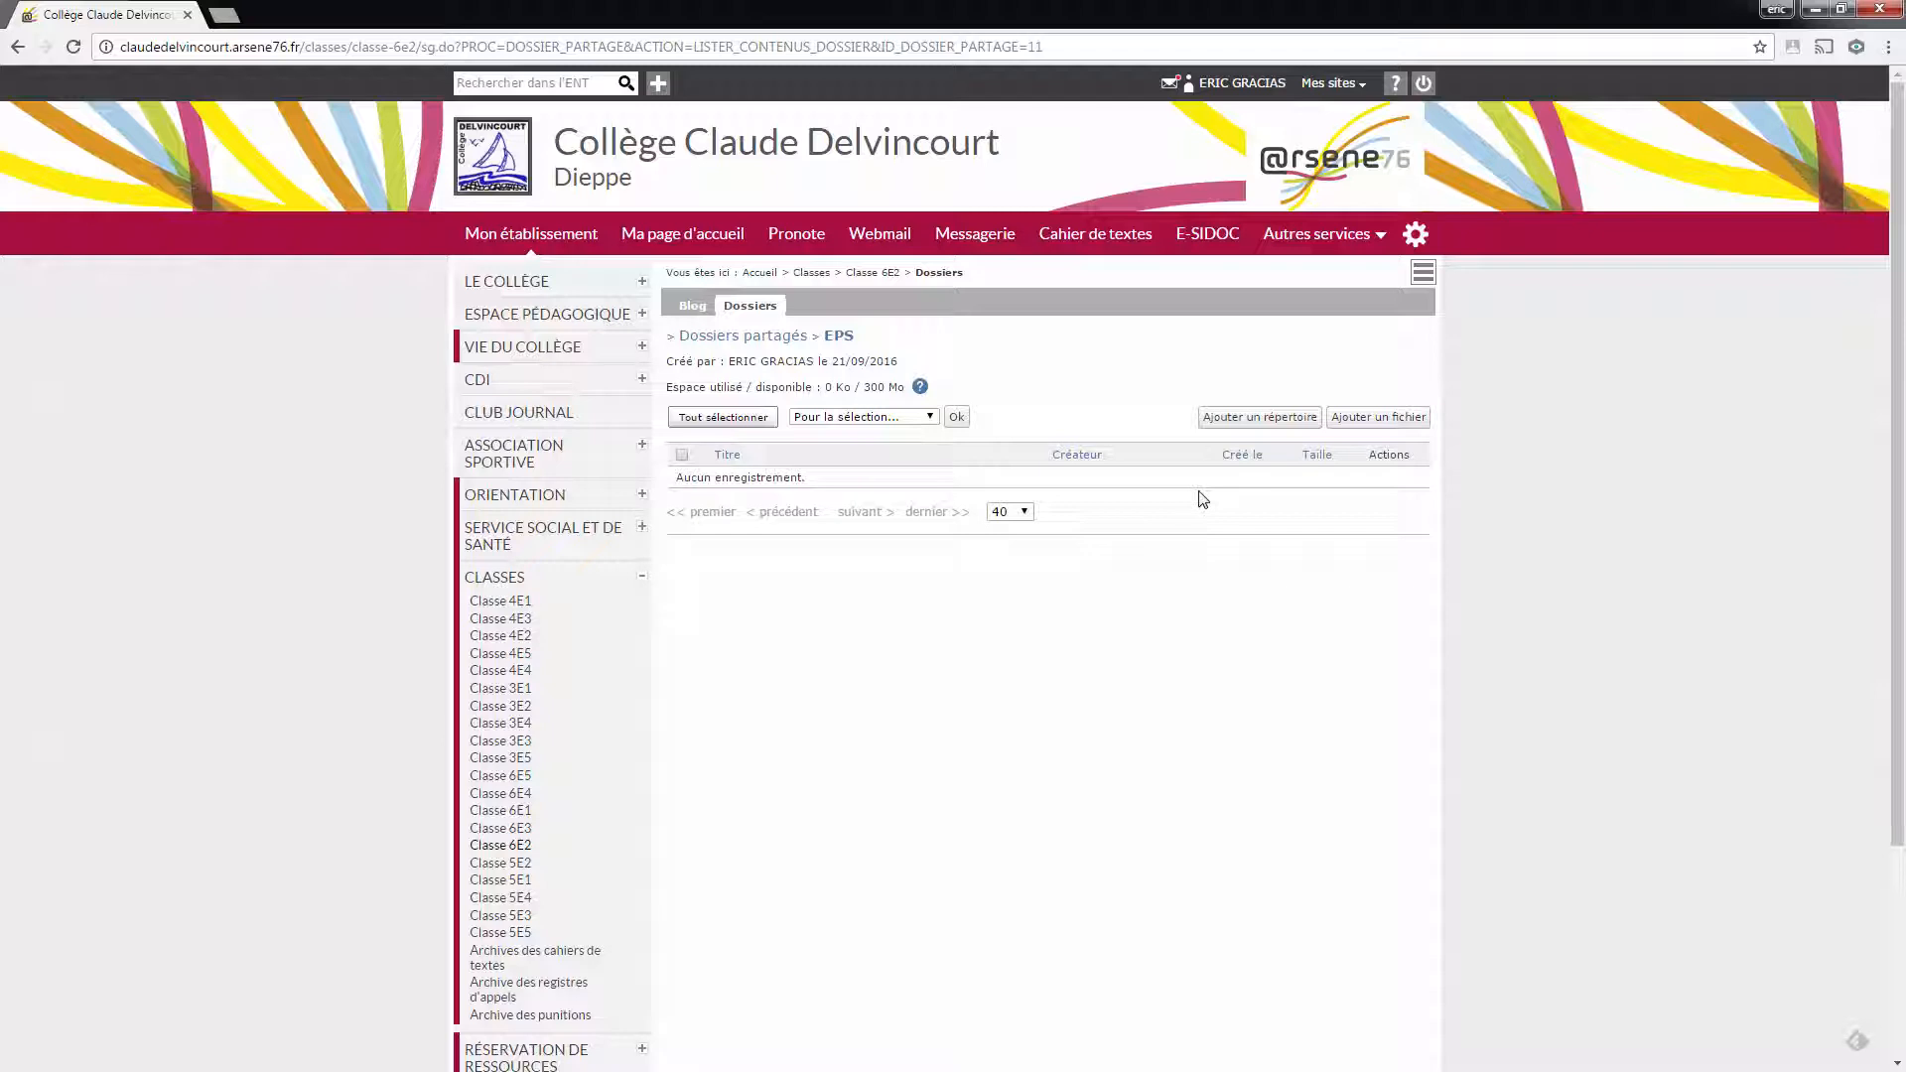
pyautogui.click(1387, 425)
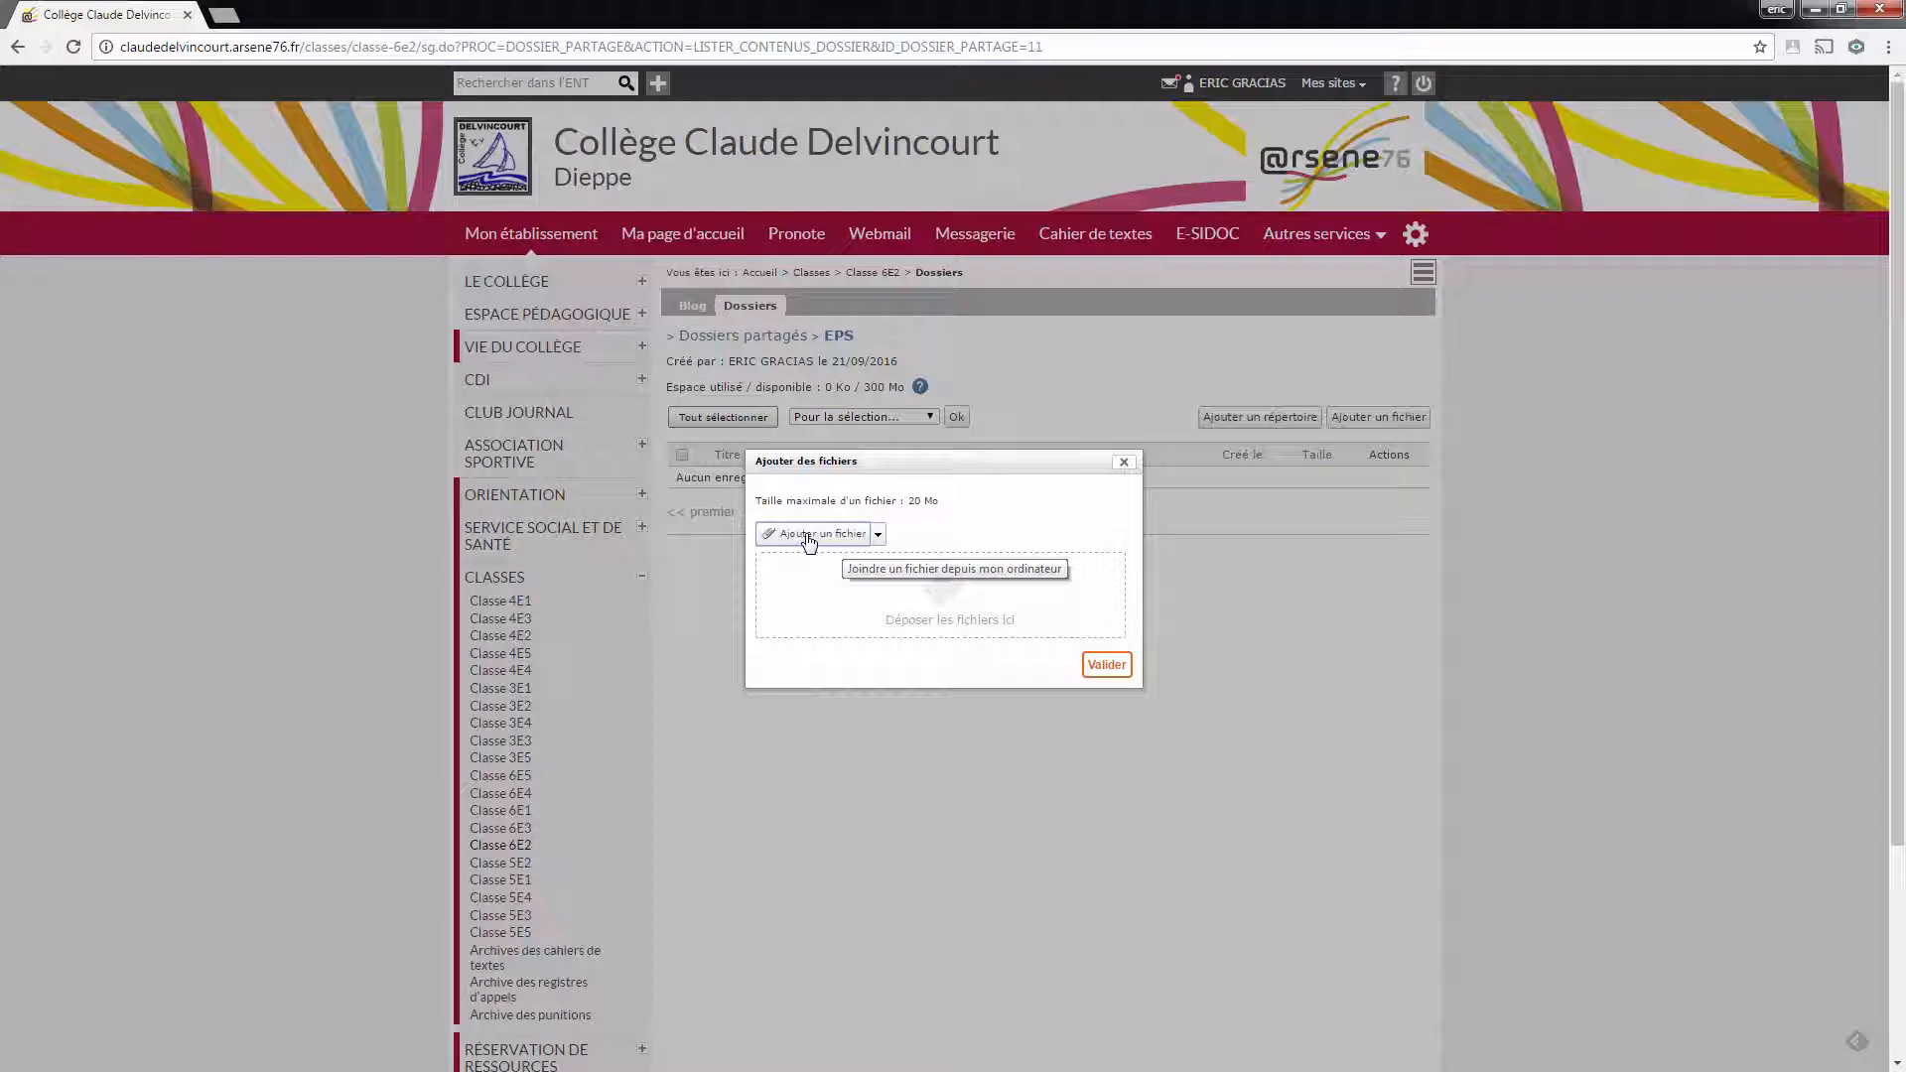
pyautogui.click(877, 535)
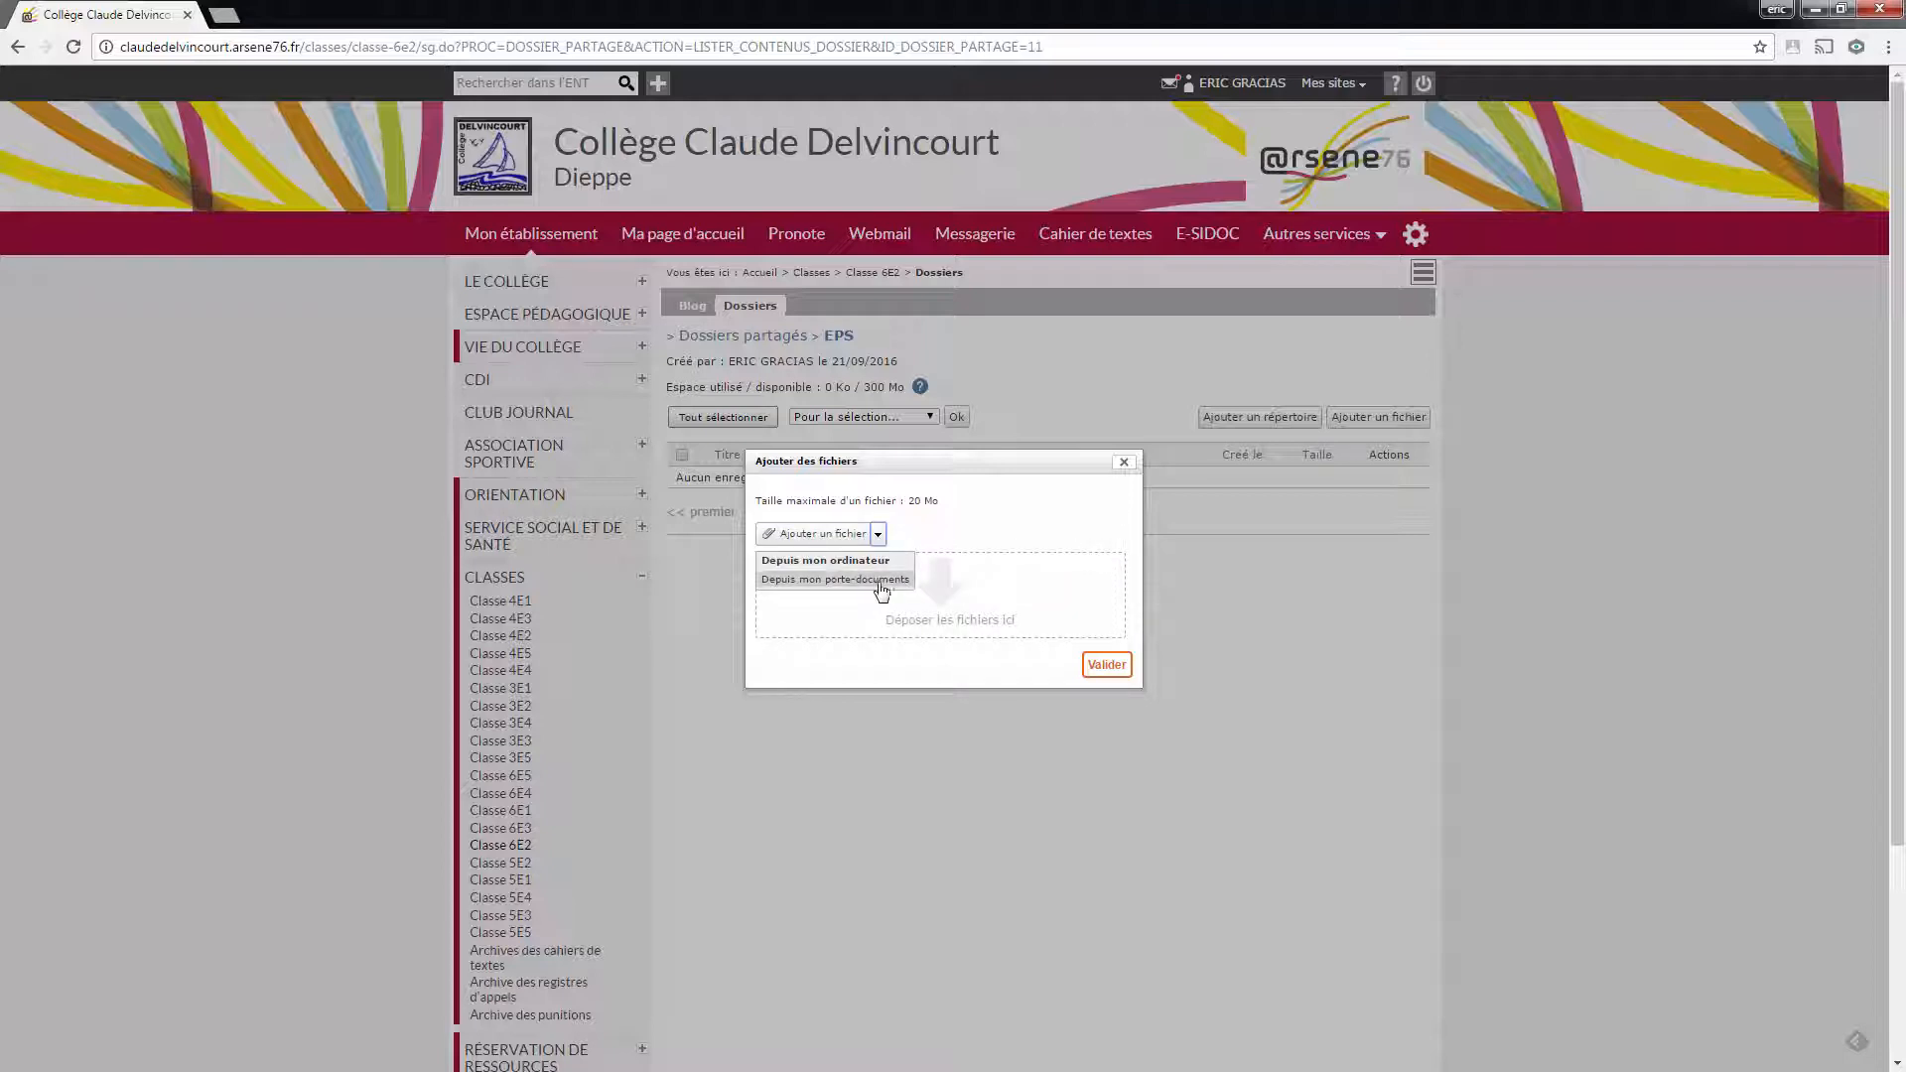
pyautogui.click(865, 582)
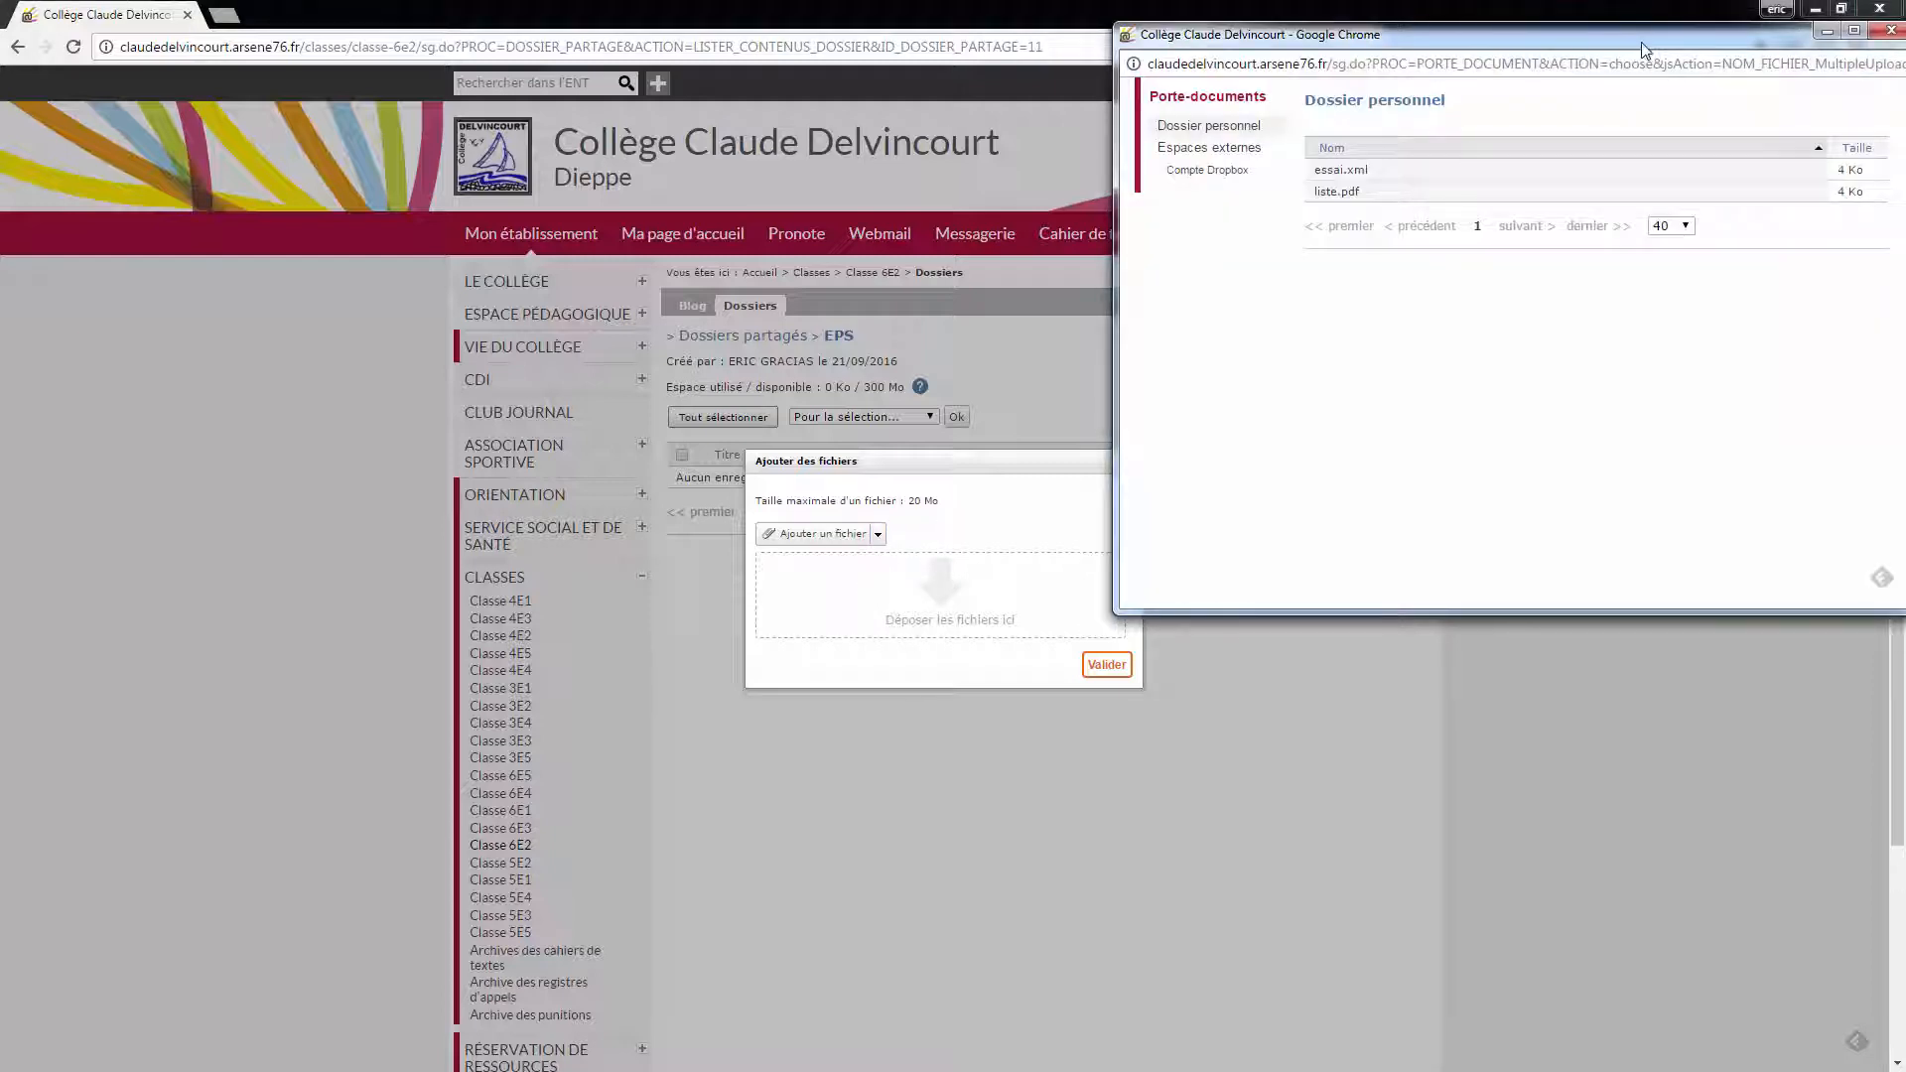
pyautogui.moveTo(1644, 50); pyautogui.dragTo(1323, 204)
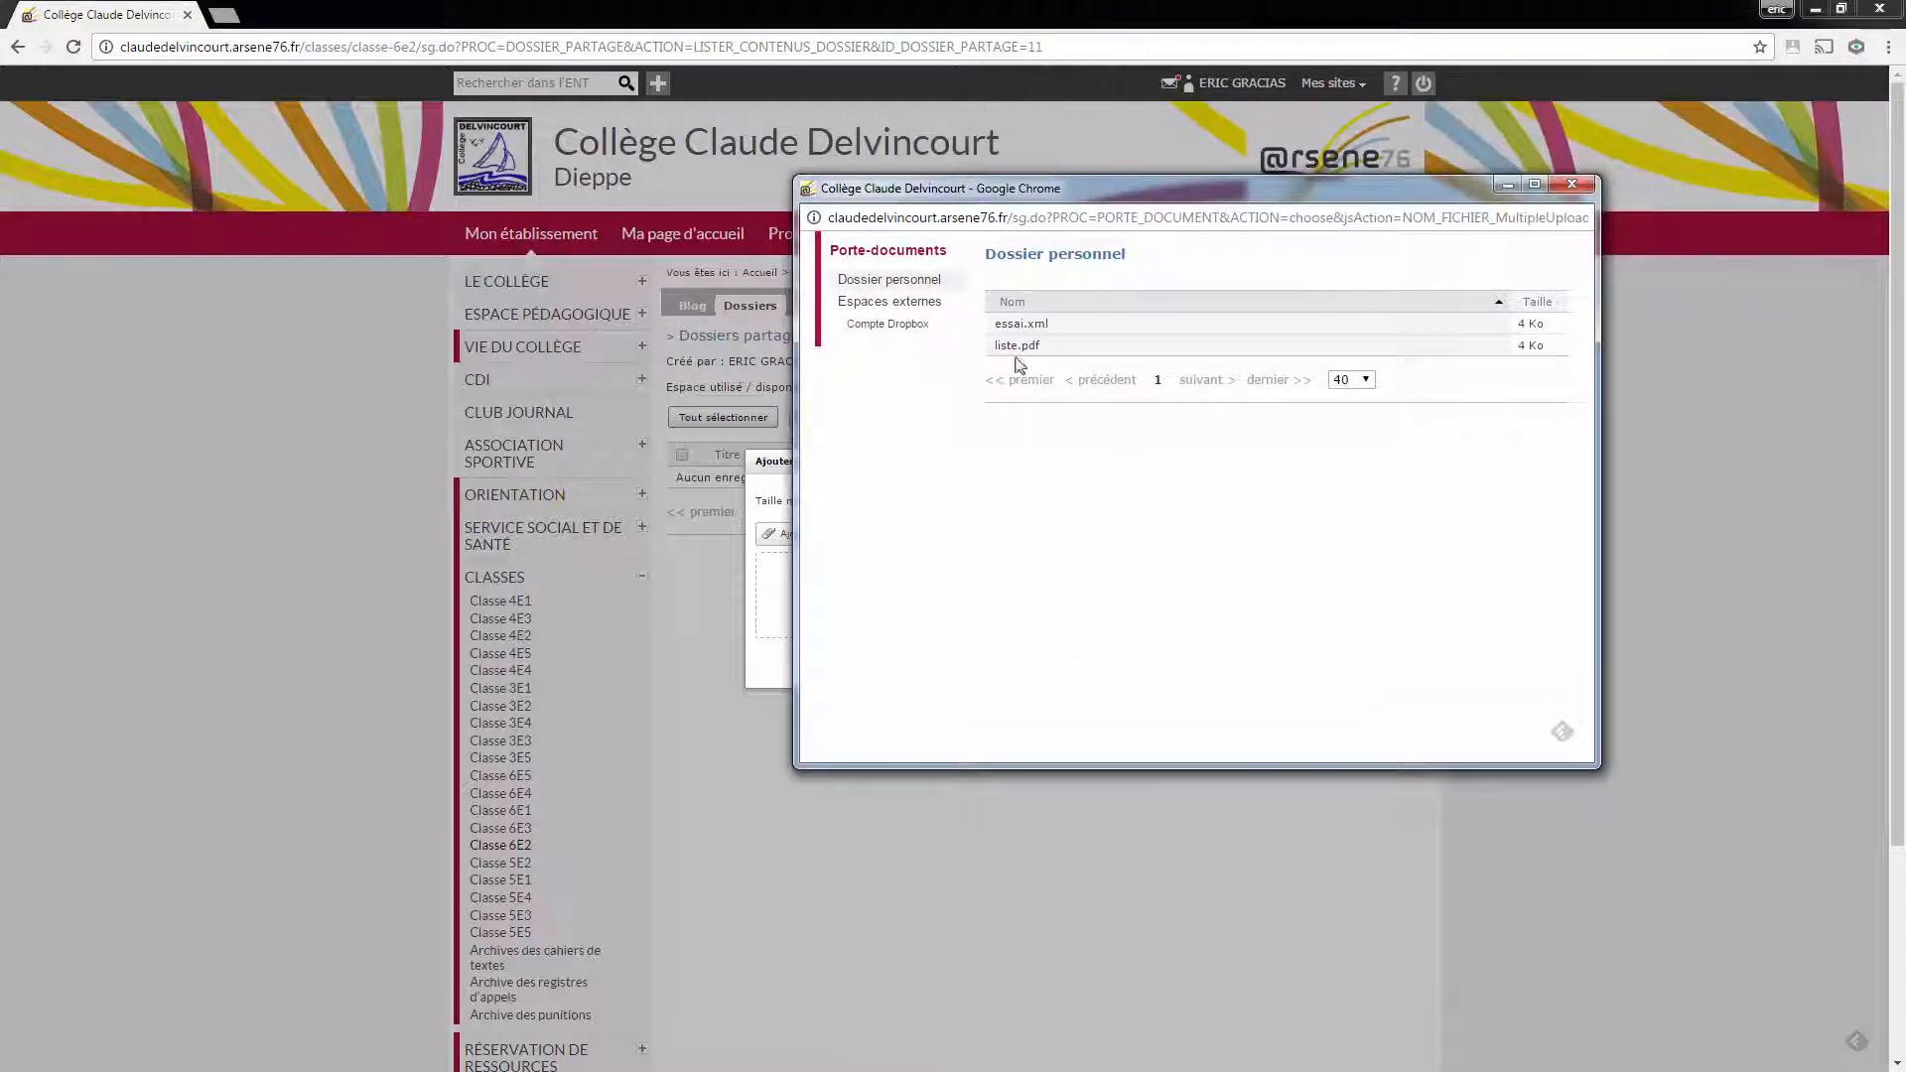
pyautogui.click(893, 327)
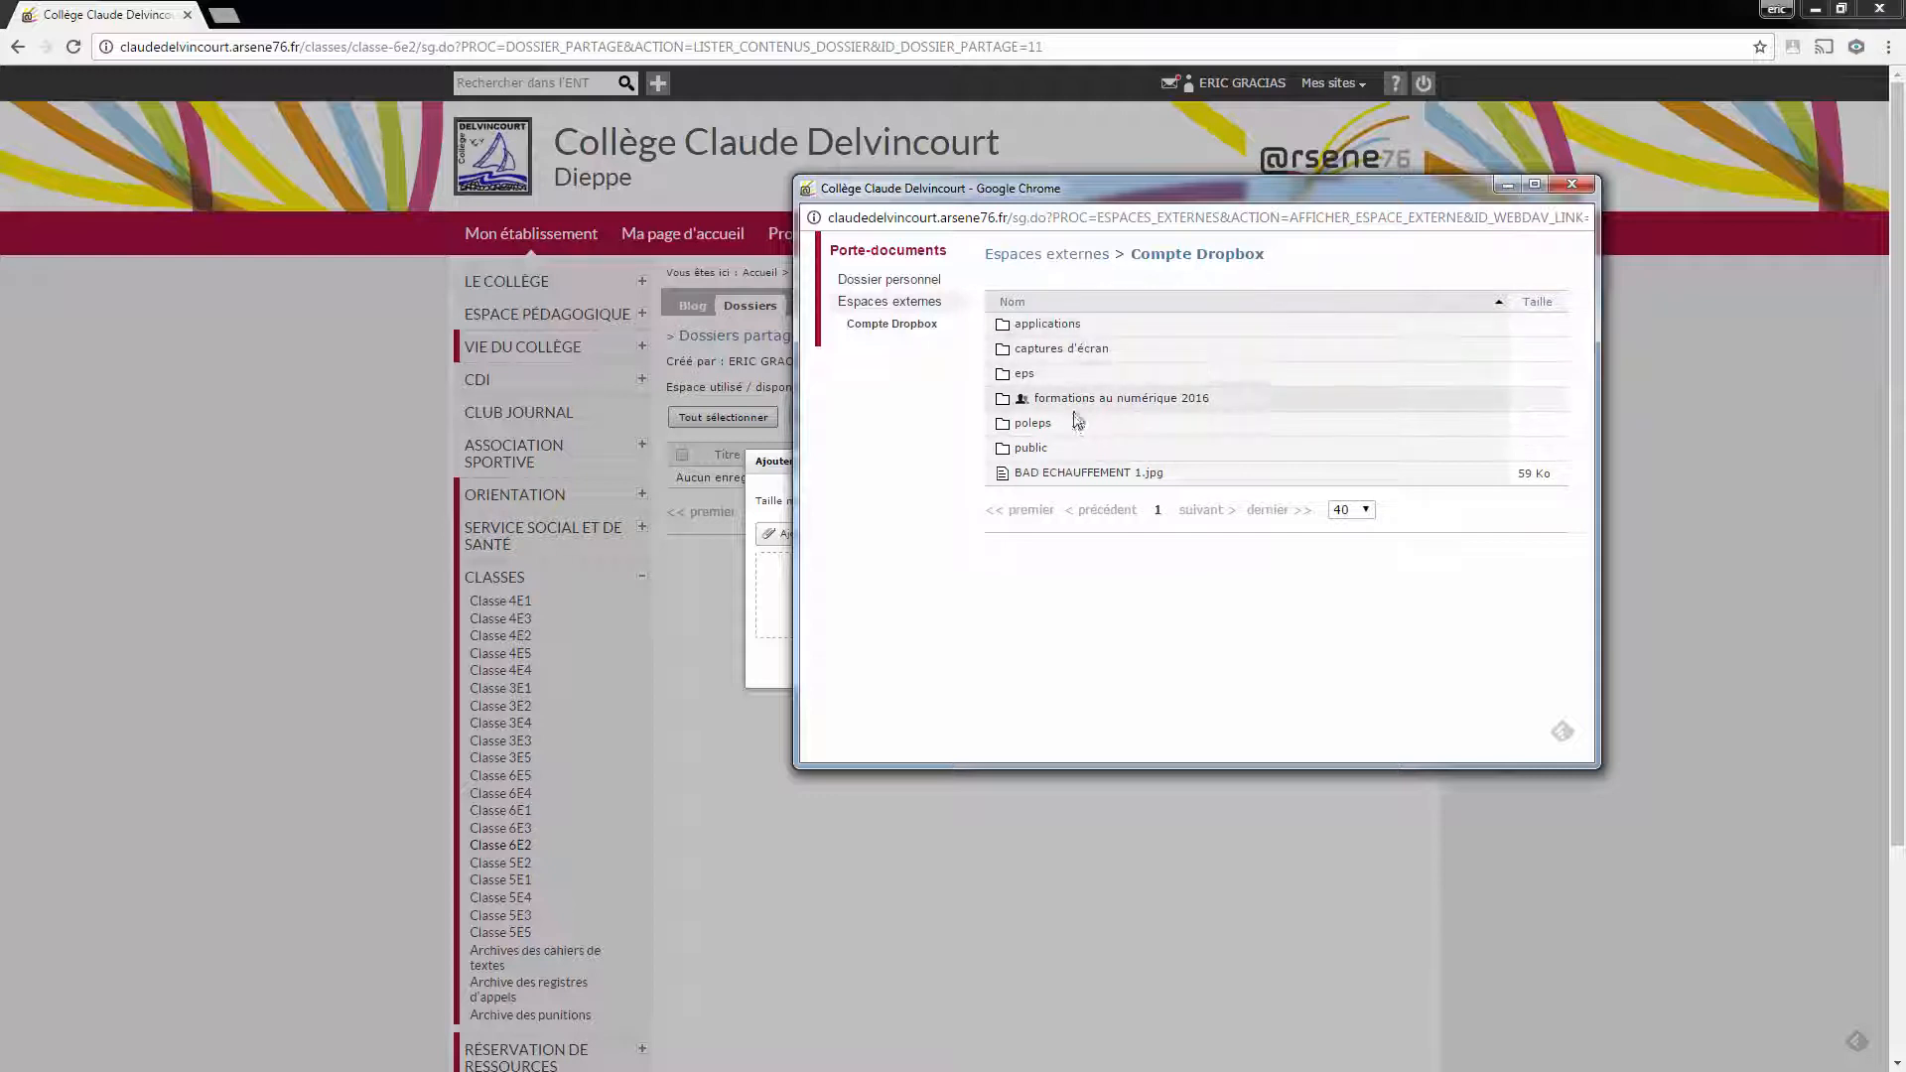
pyautogui.click(1079, 474)
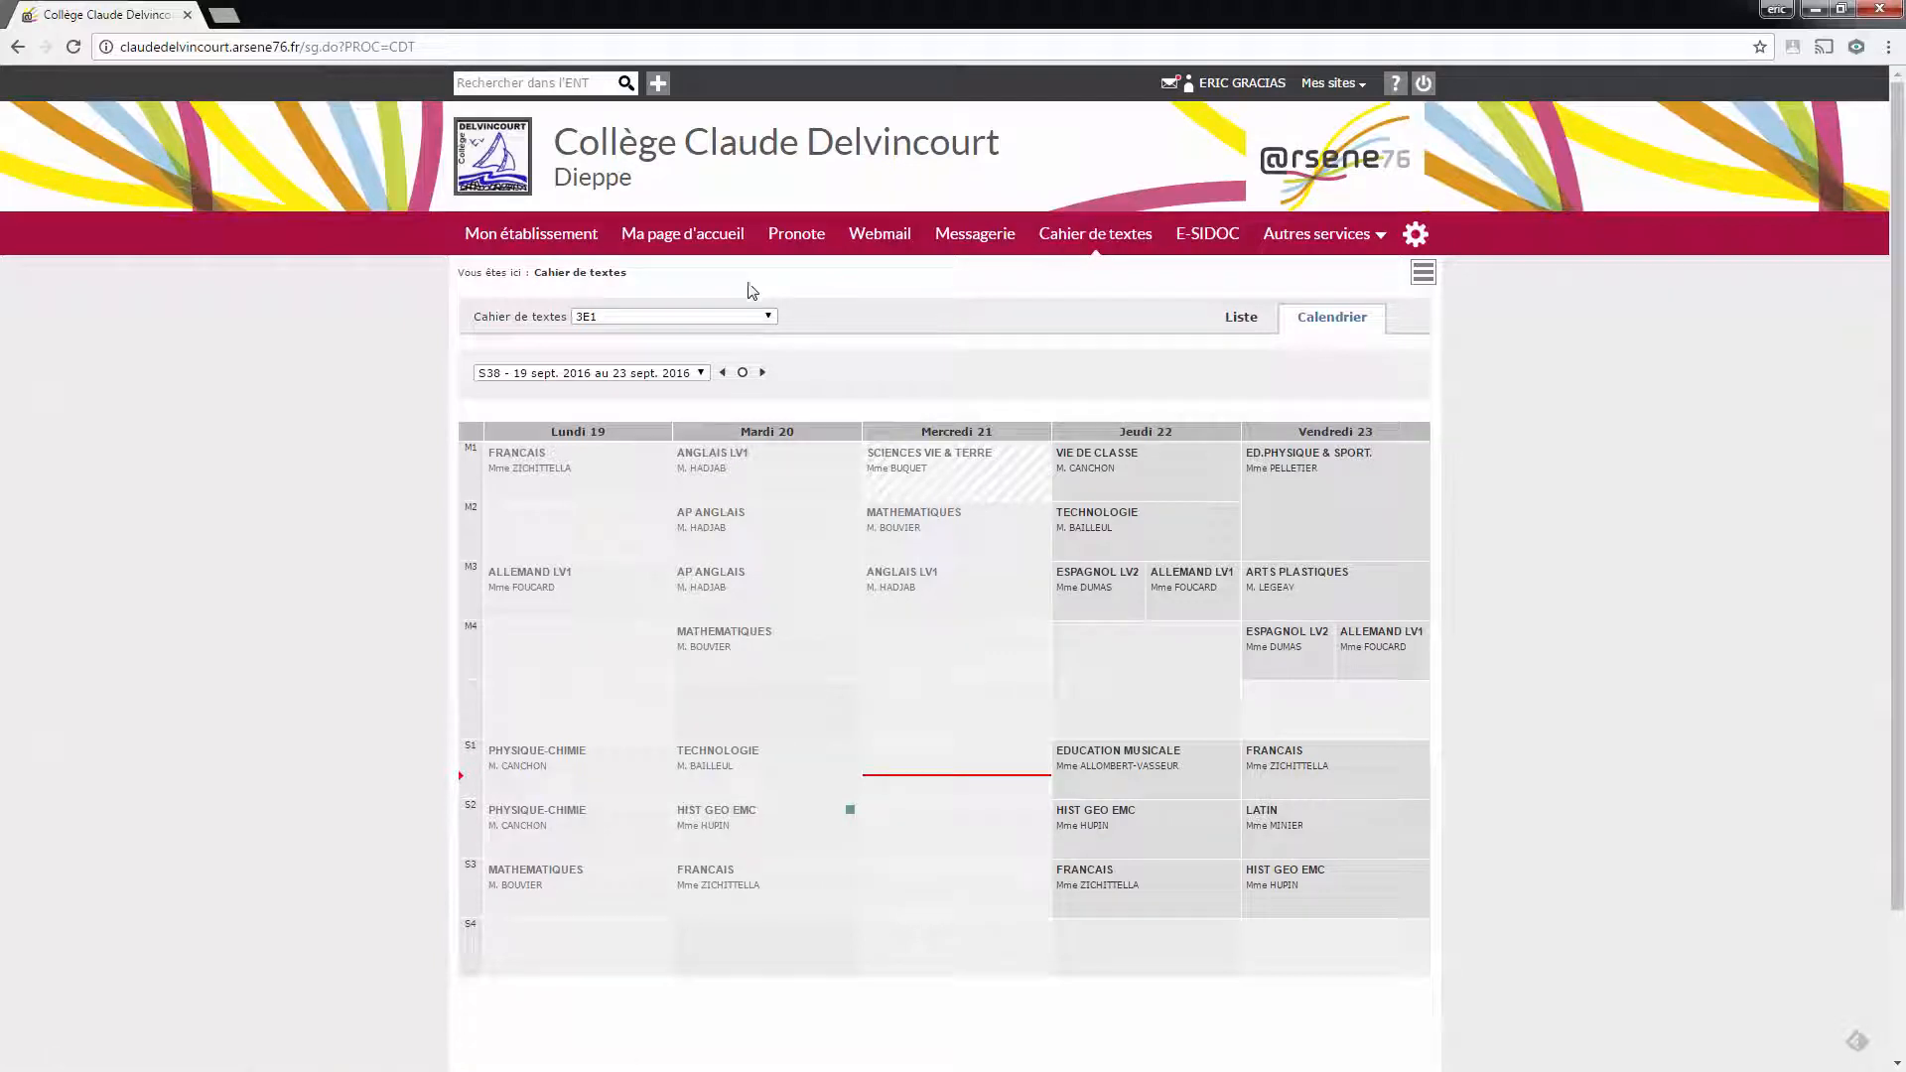
# - In the 6E2 Cahier de textes, open the Thursday 22 September 10h–12h ED.PHYSIQUE & SPORT. session for completion
pyautogui.click(761, 318)
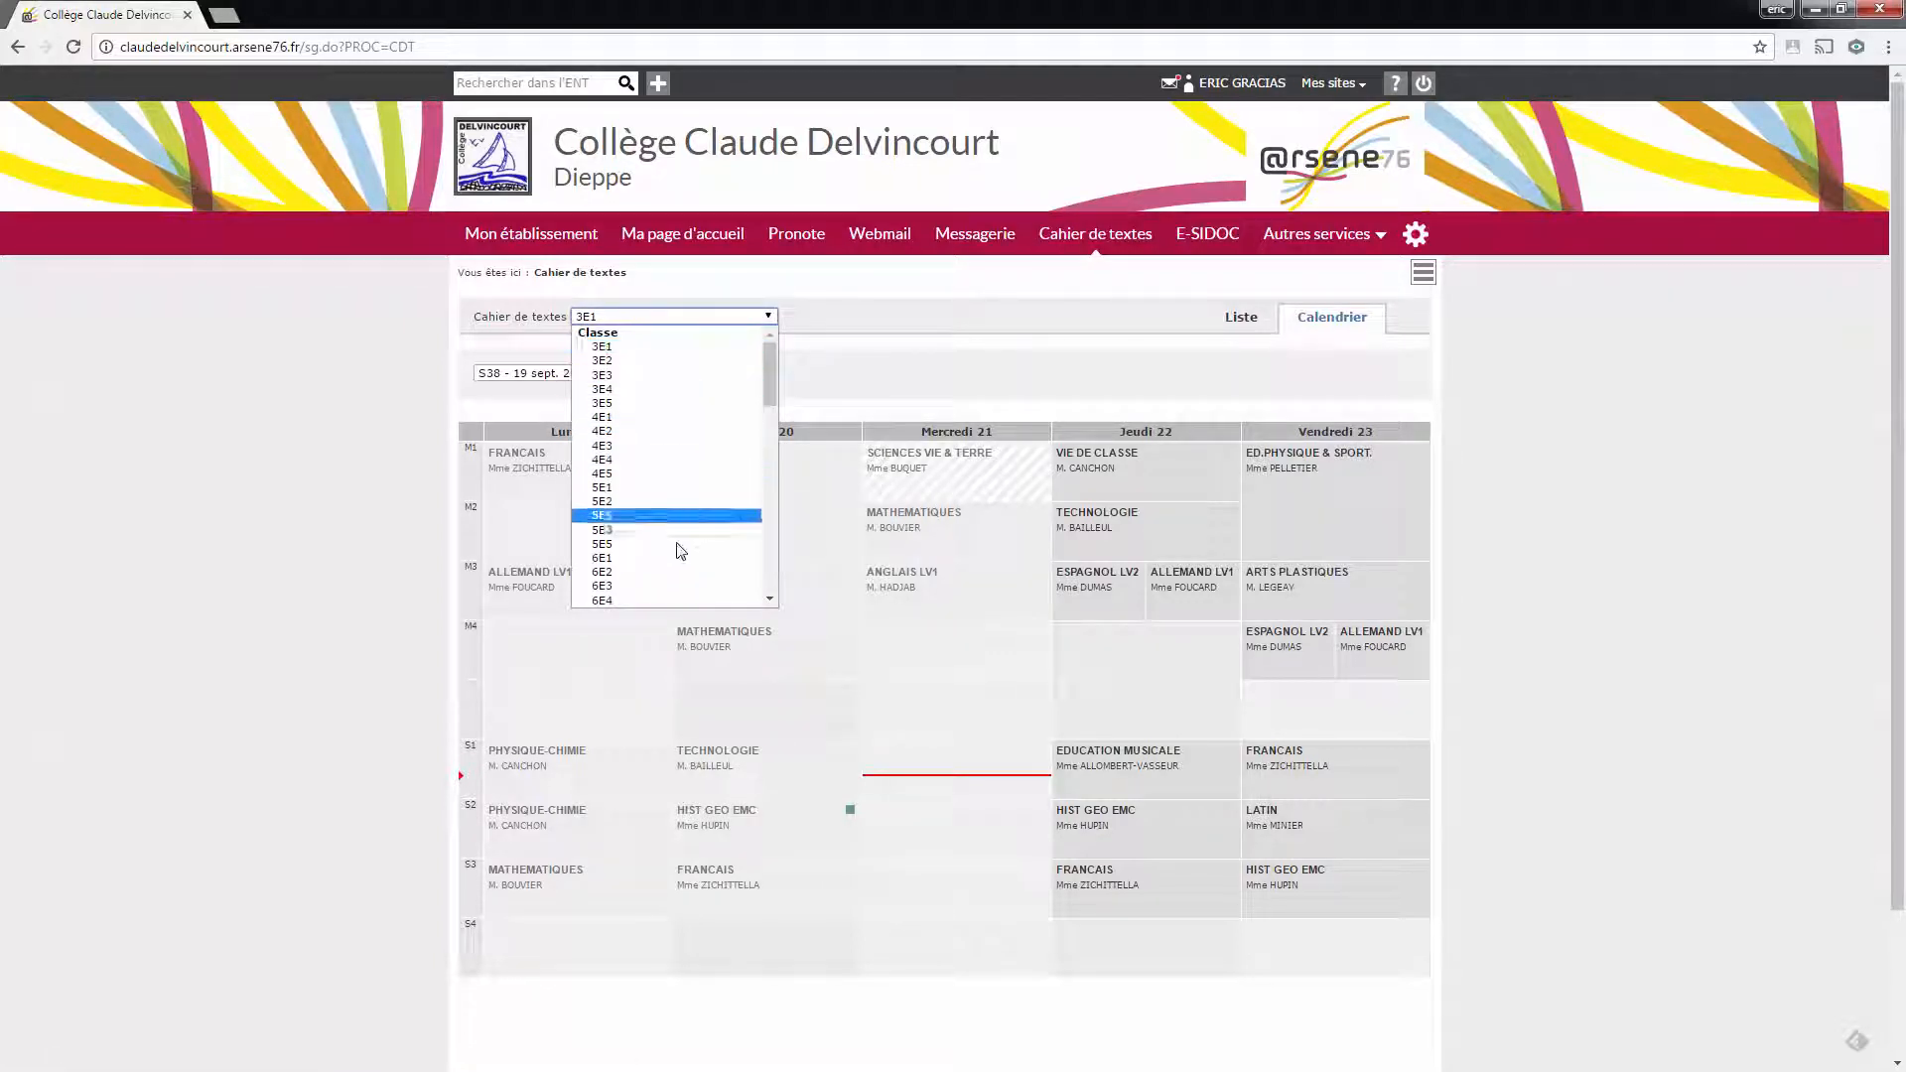
pyautogui.click(666, 574)
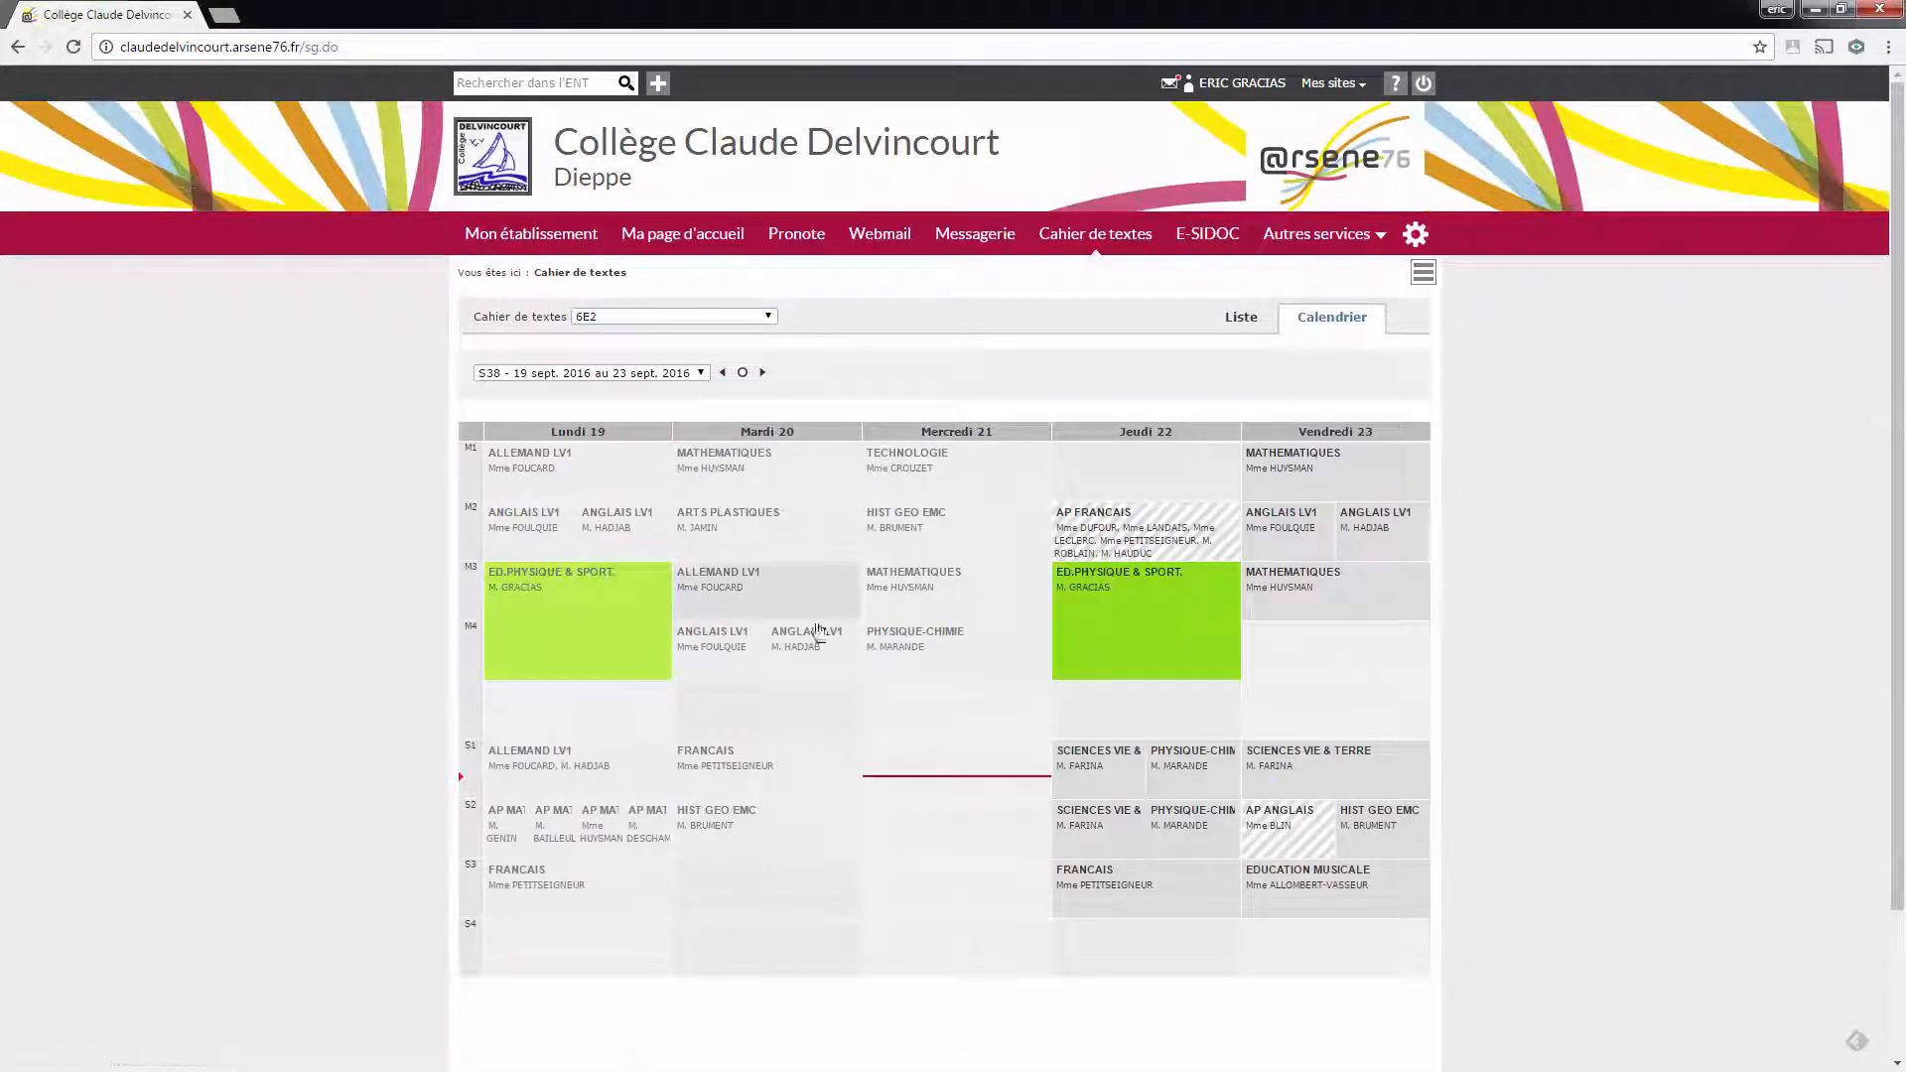
pyautogui.click(1177, 637)
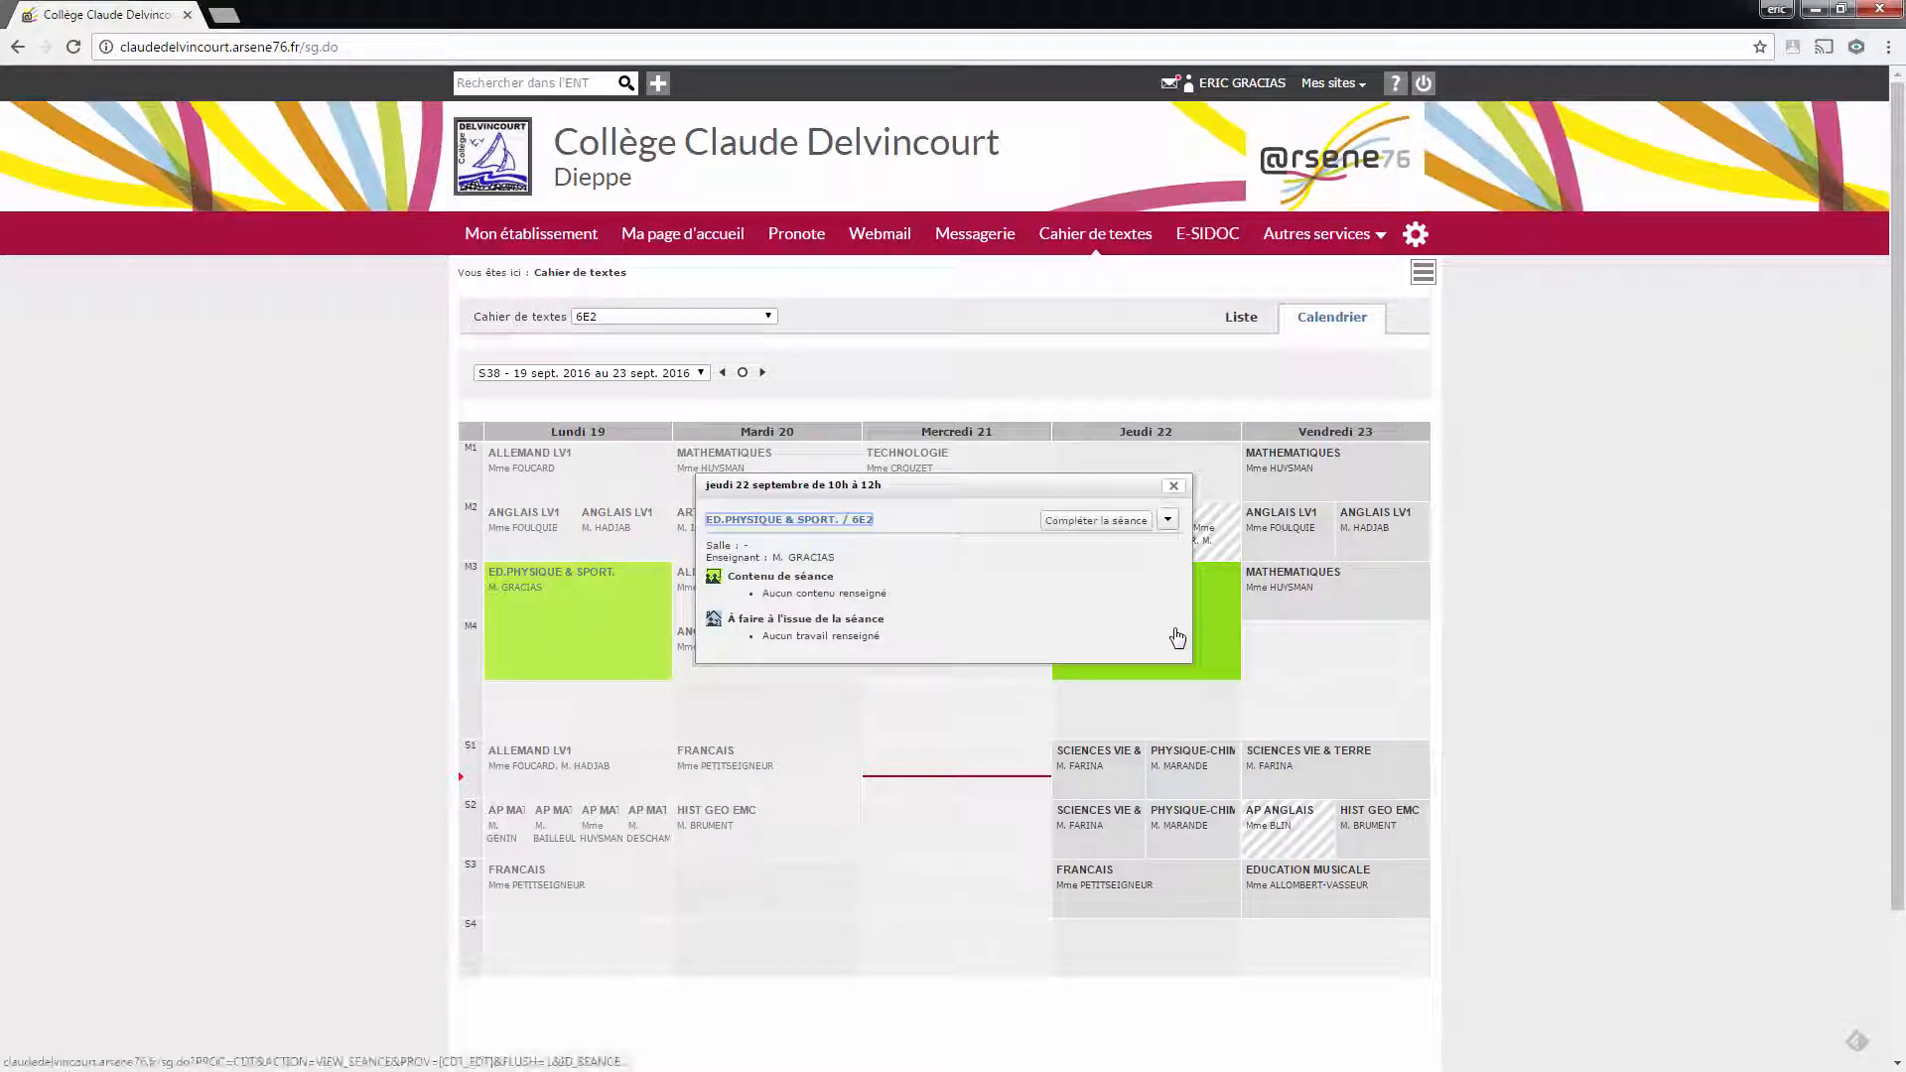
pyautogui.click(1107, 524)
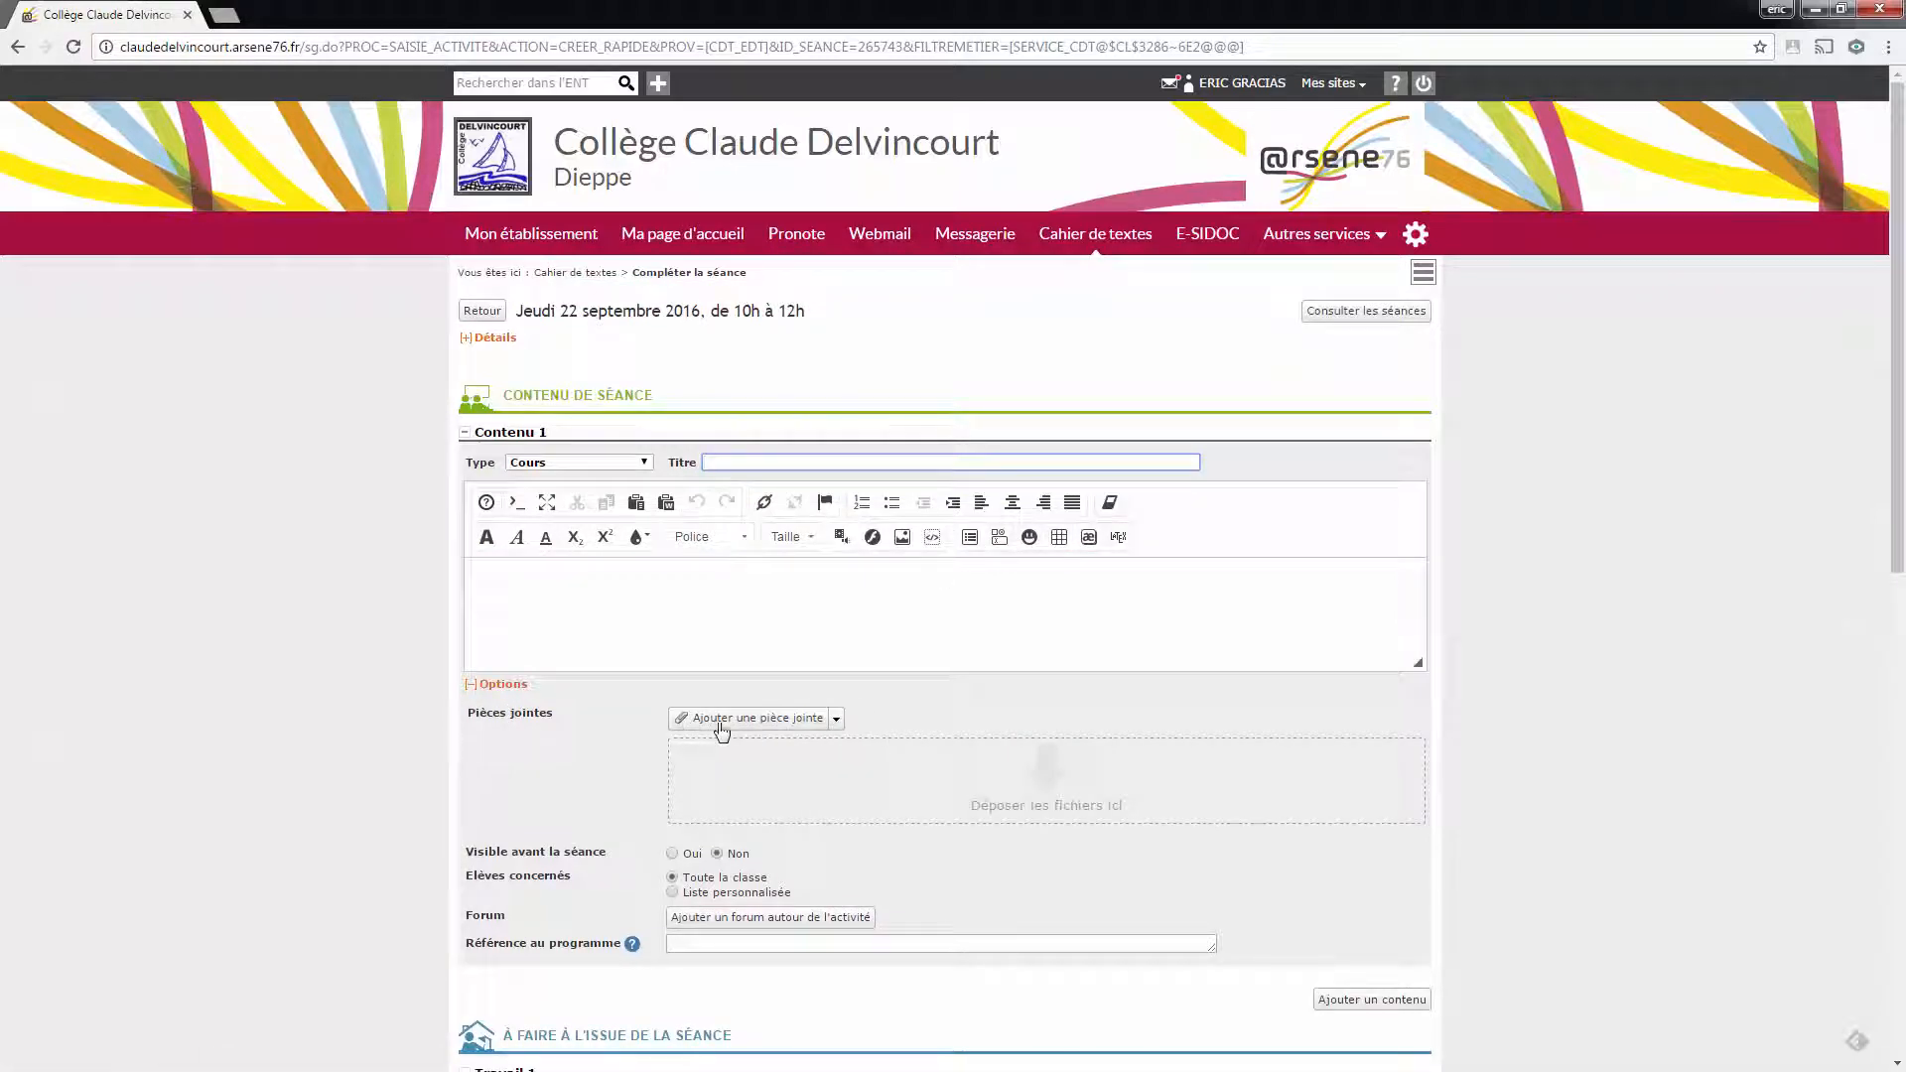
# - Attach BAD ECHAUFFEMENT 1.jpg from the Porte-documents' Compte Dropbox to Contenu 1 of the session
pyautogui.click(836, 722)
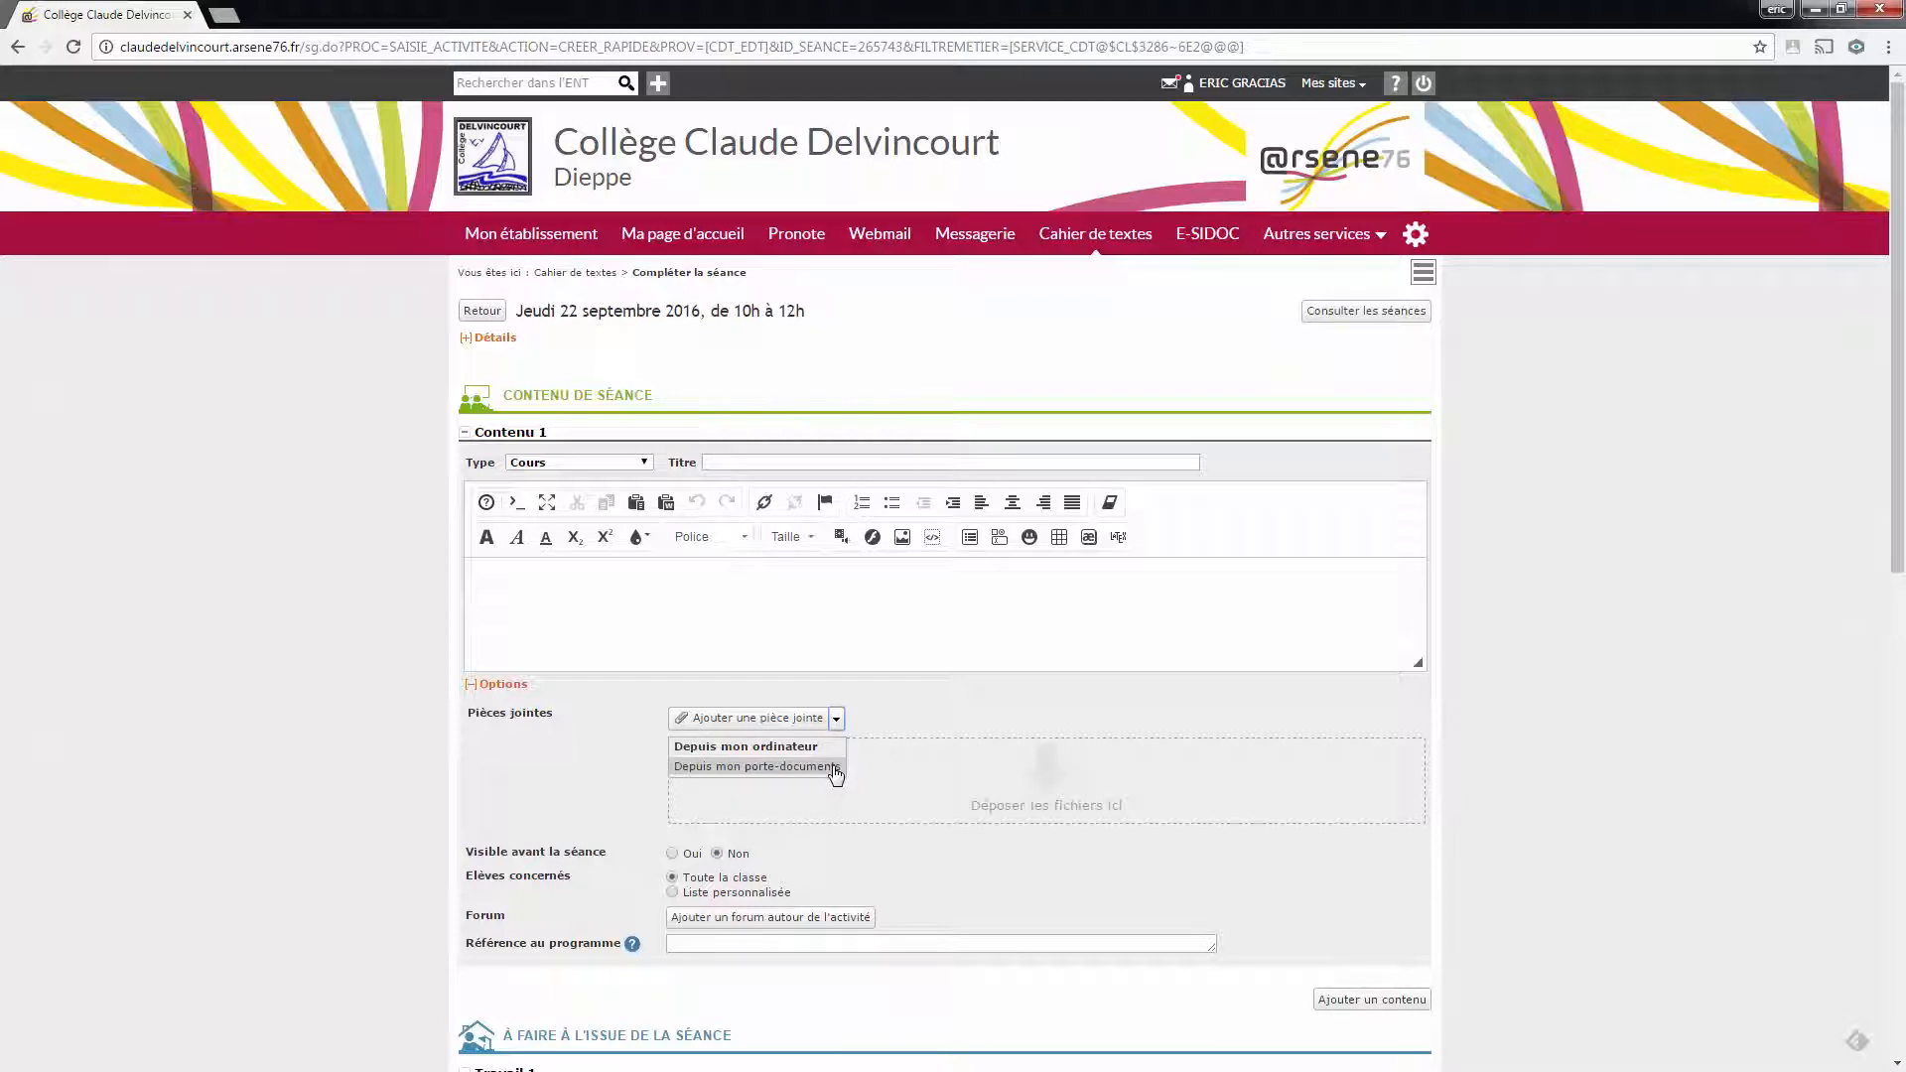
pyautogui.click(835, 768)
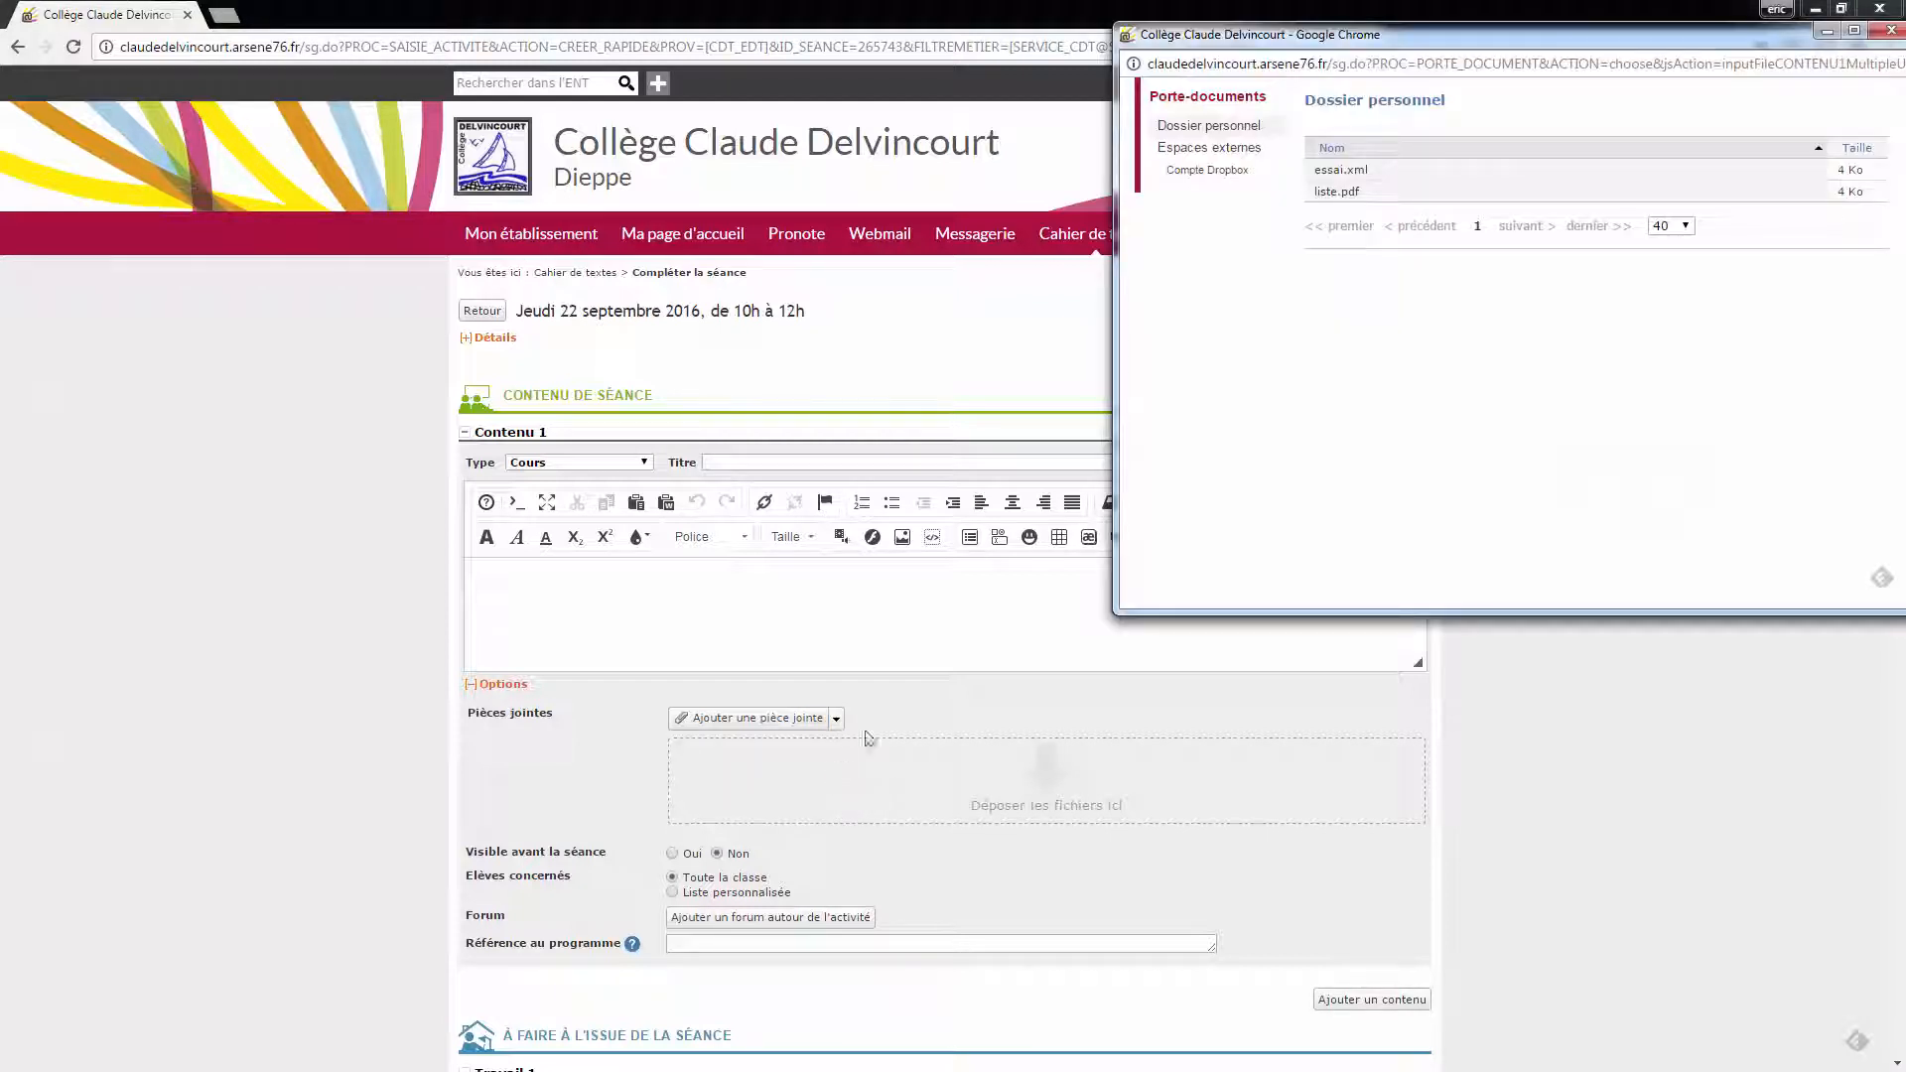
pyautogui.moveTo(1545, 47); pyautogui.dragTo(1328, 199)
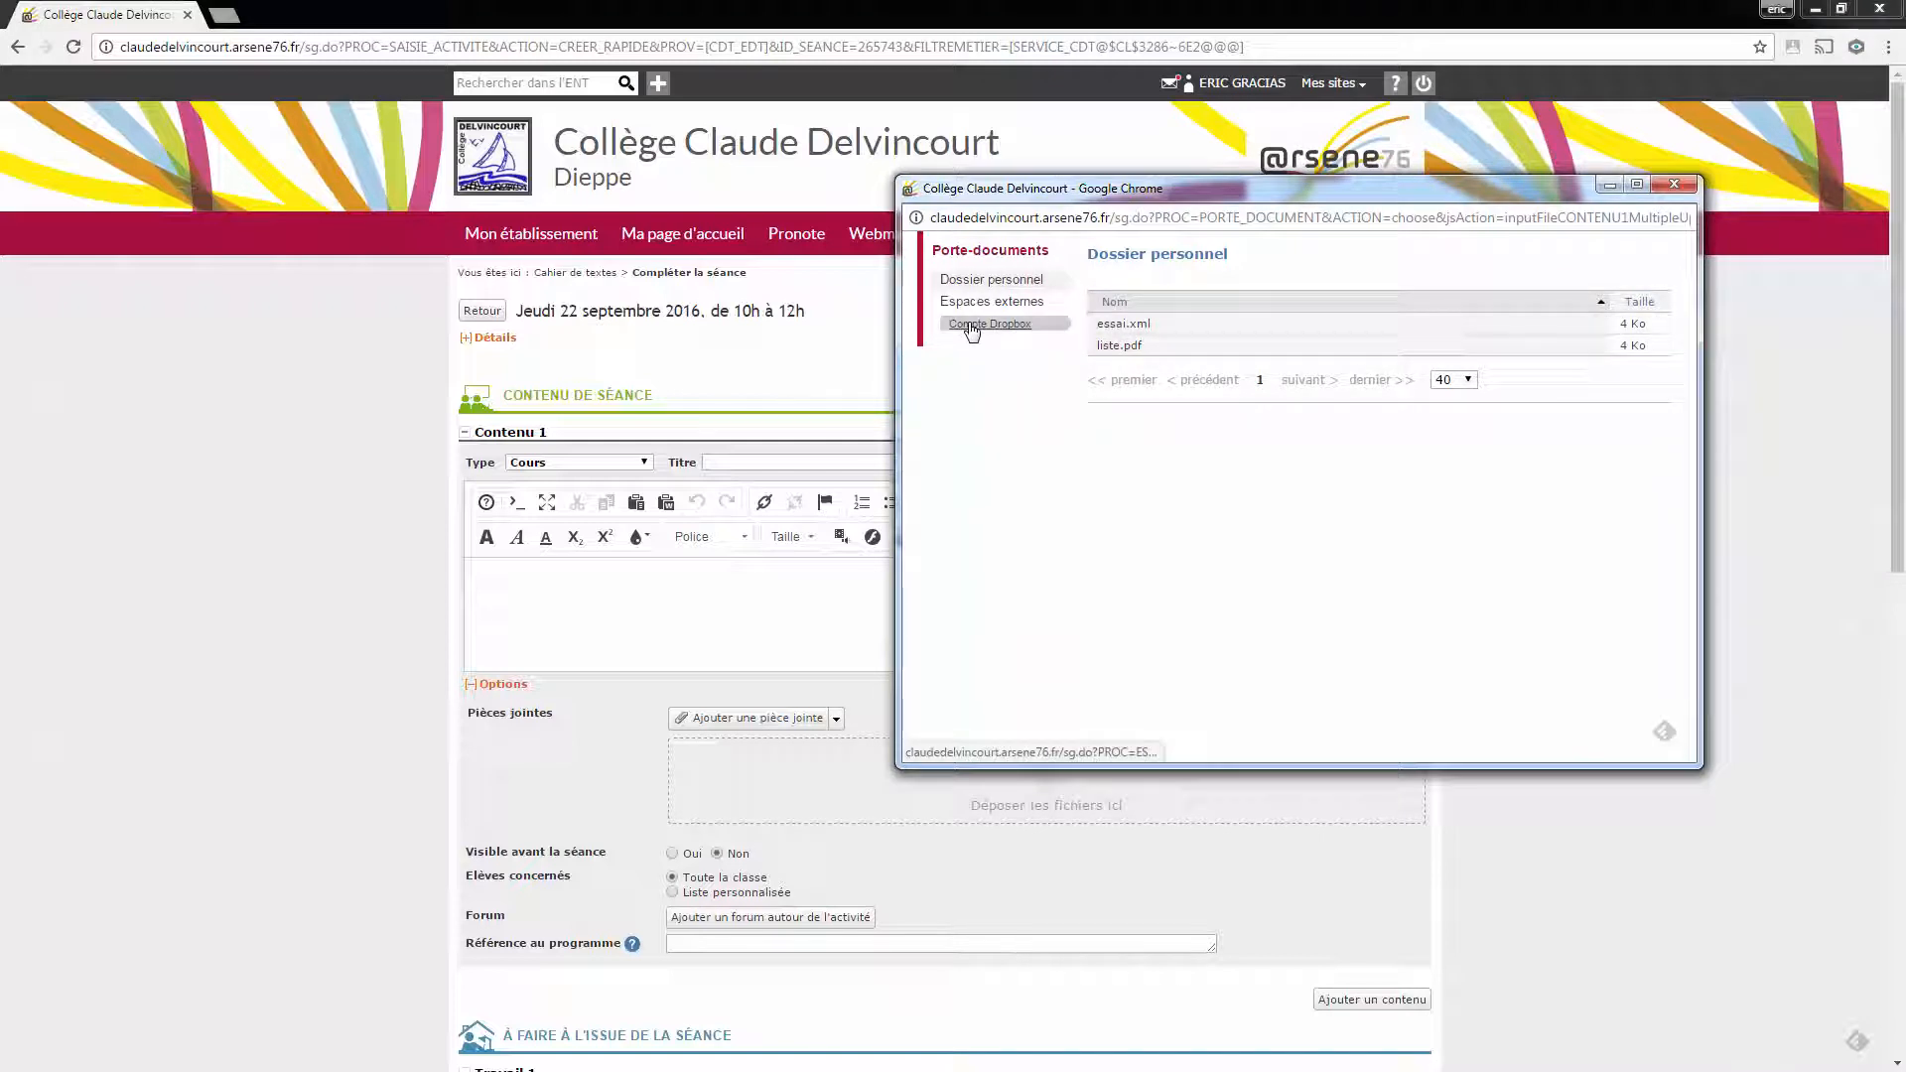
pyautogui.click(972, 327)
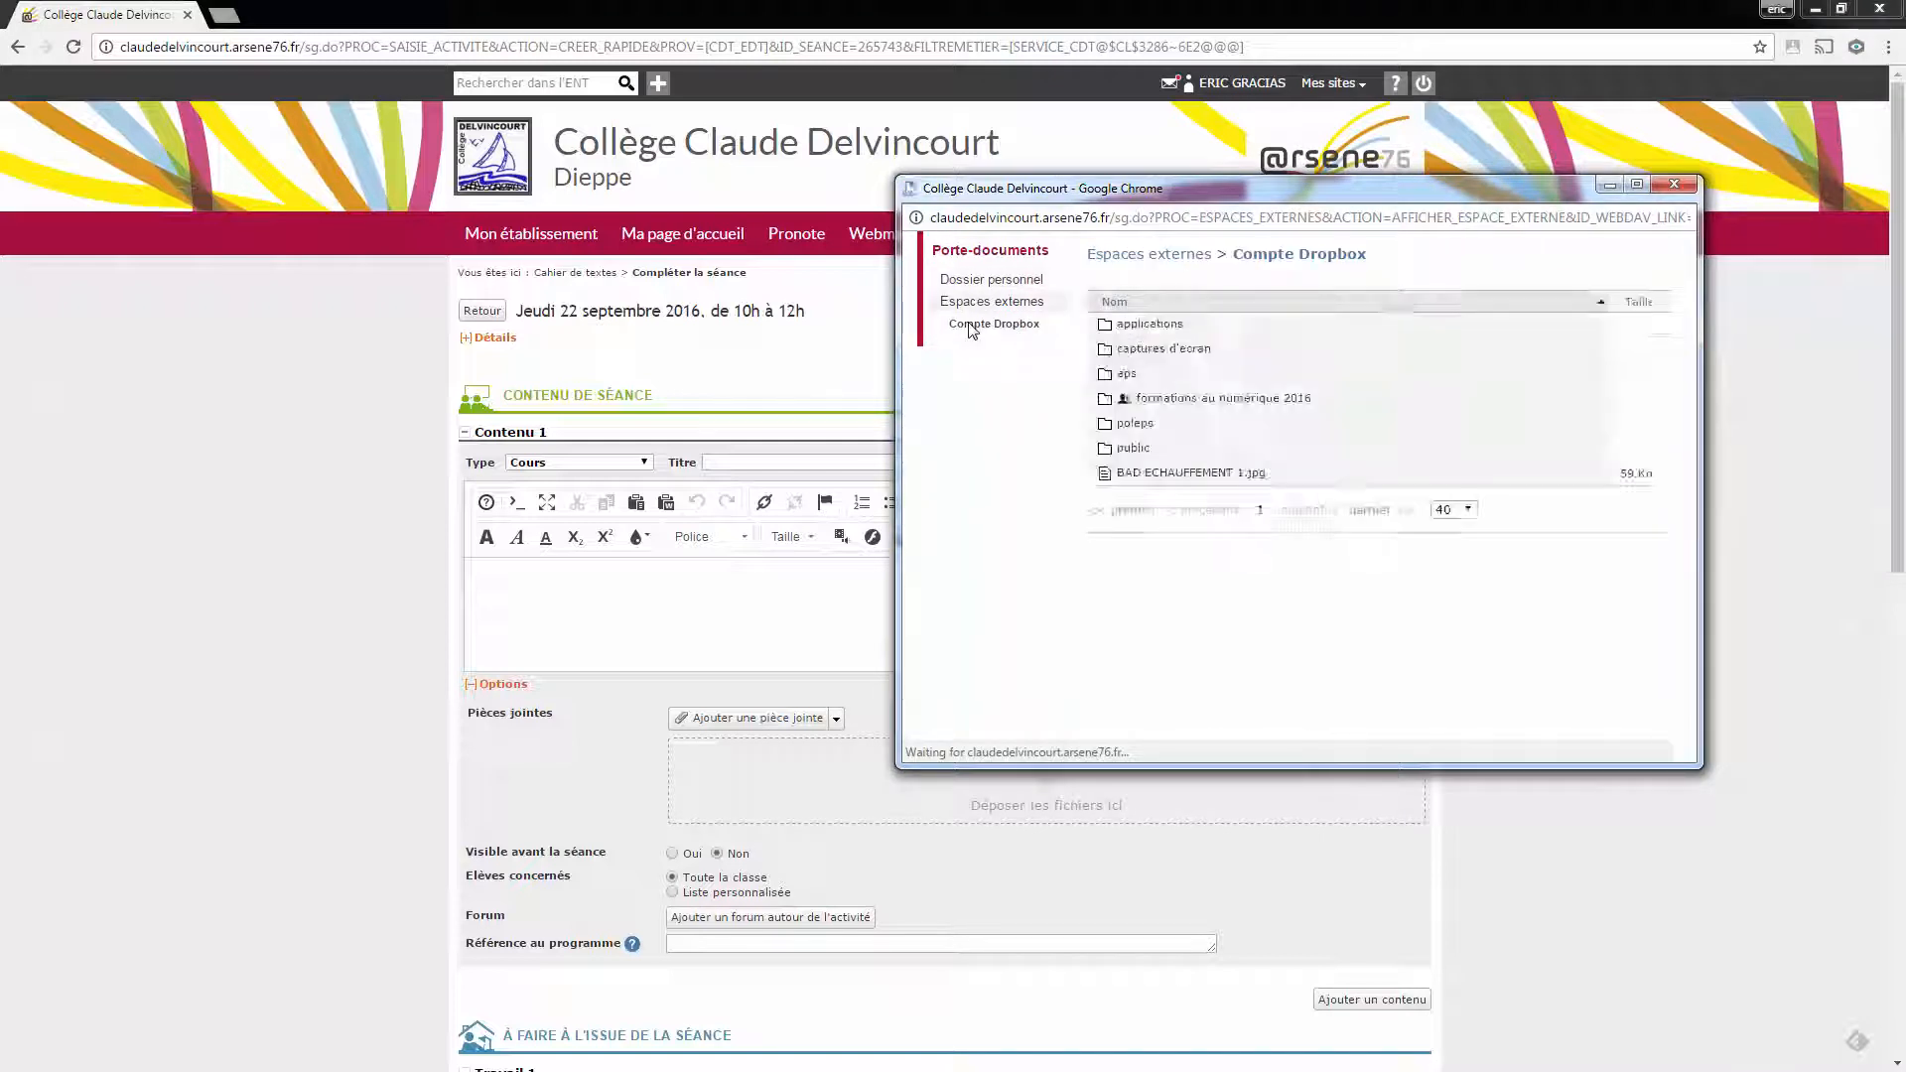
pyautogui.click(1179, 478)
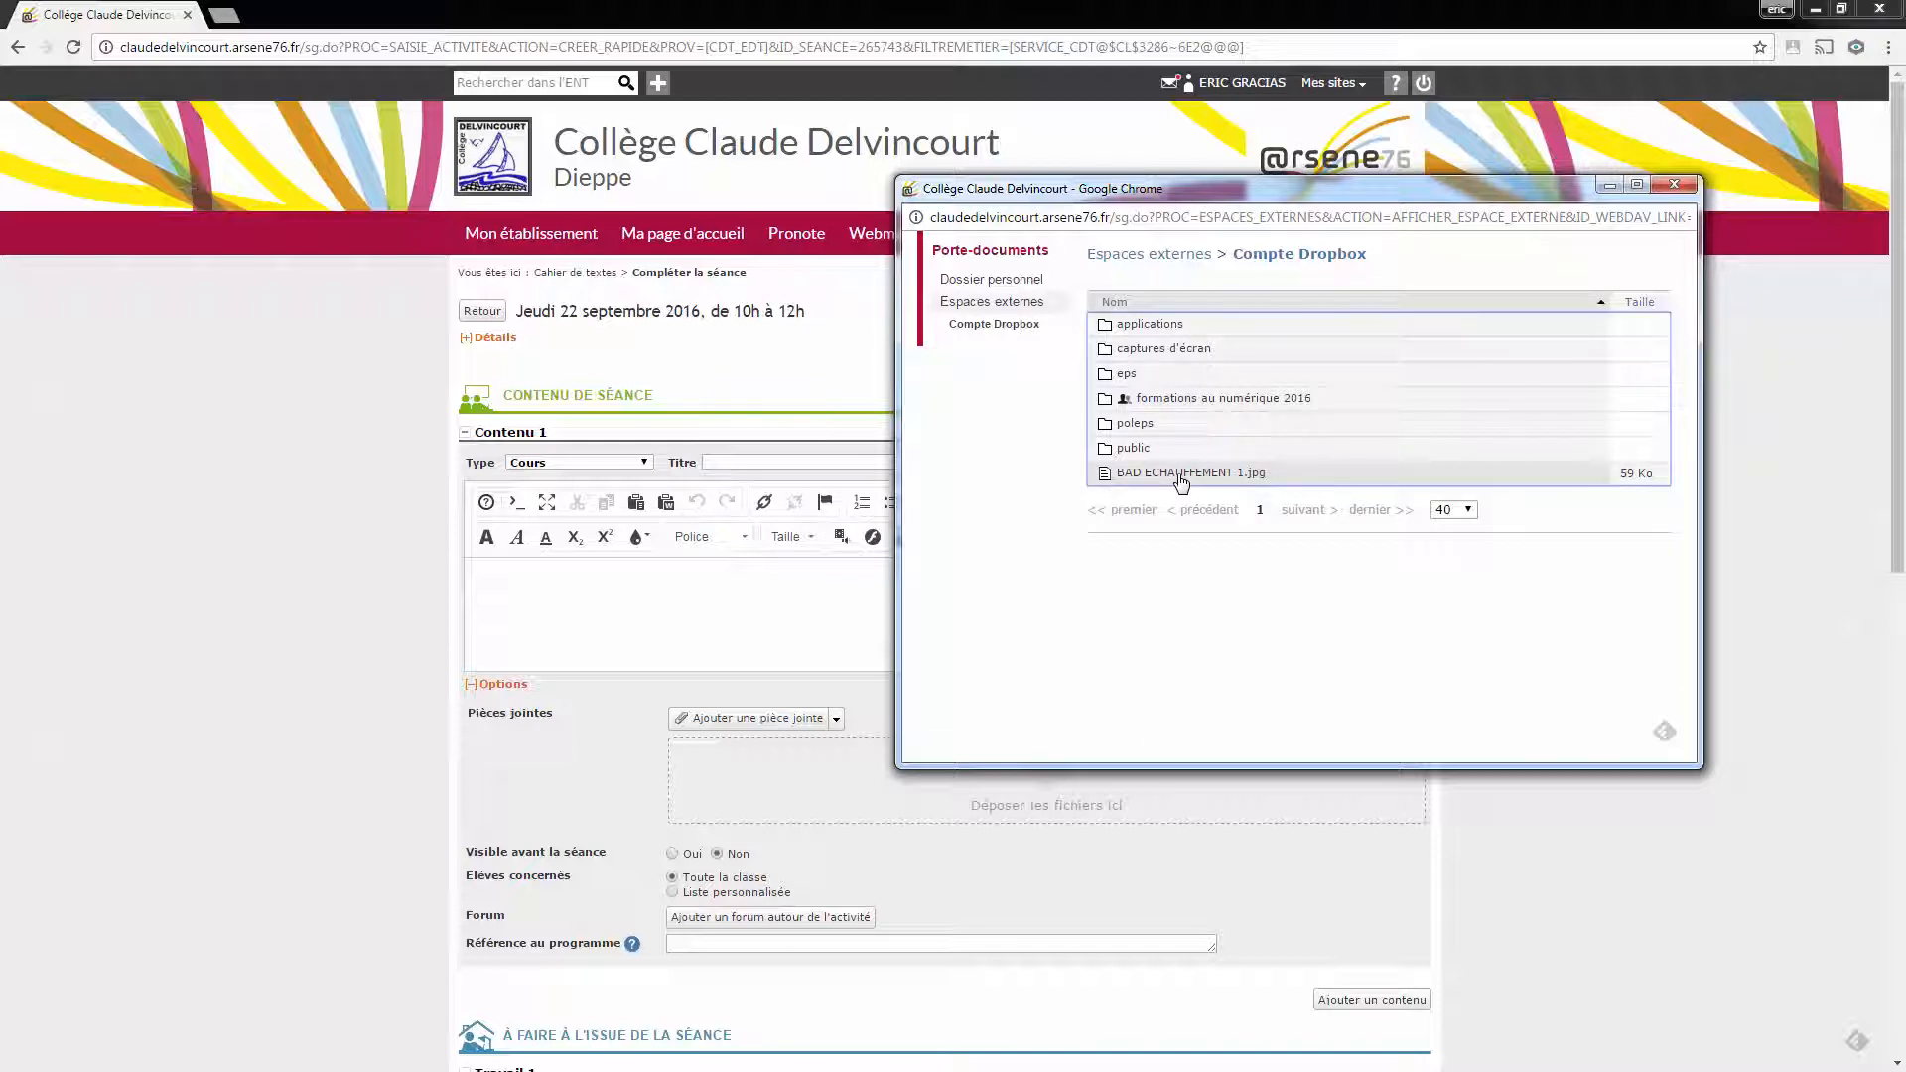
pyautogui.doubleClick(1179, 475)
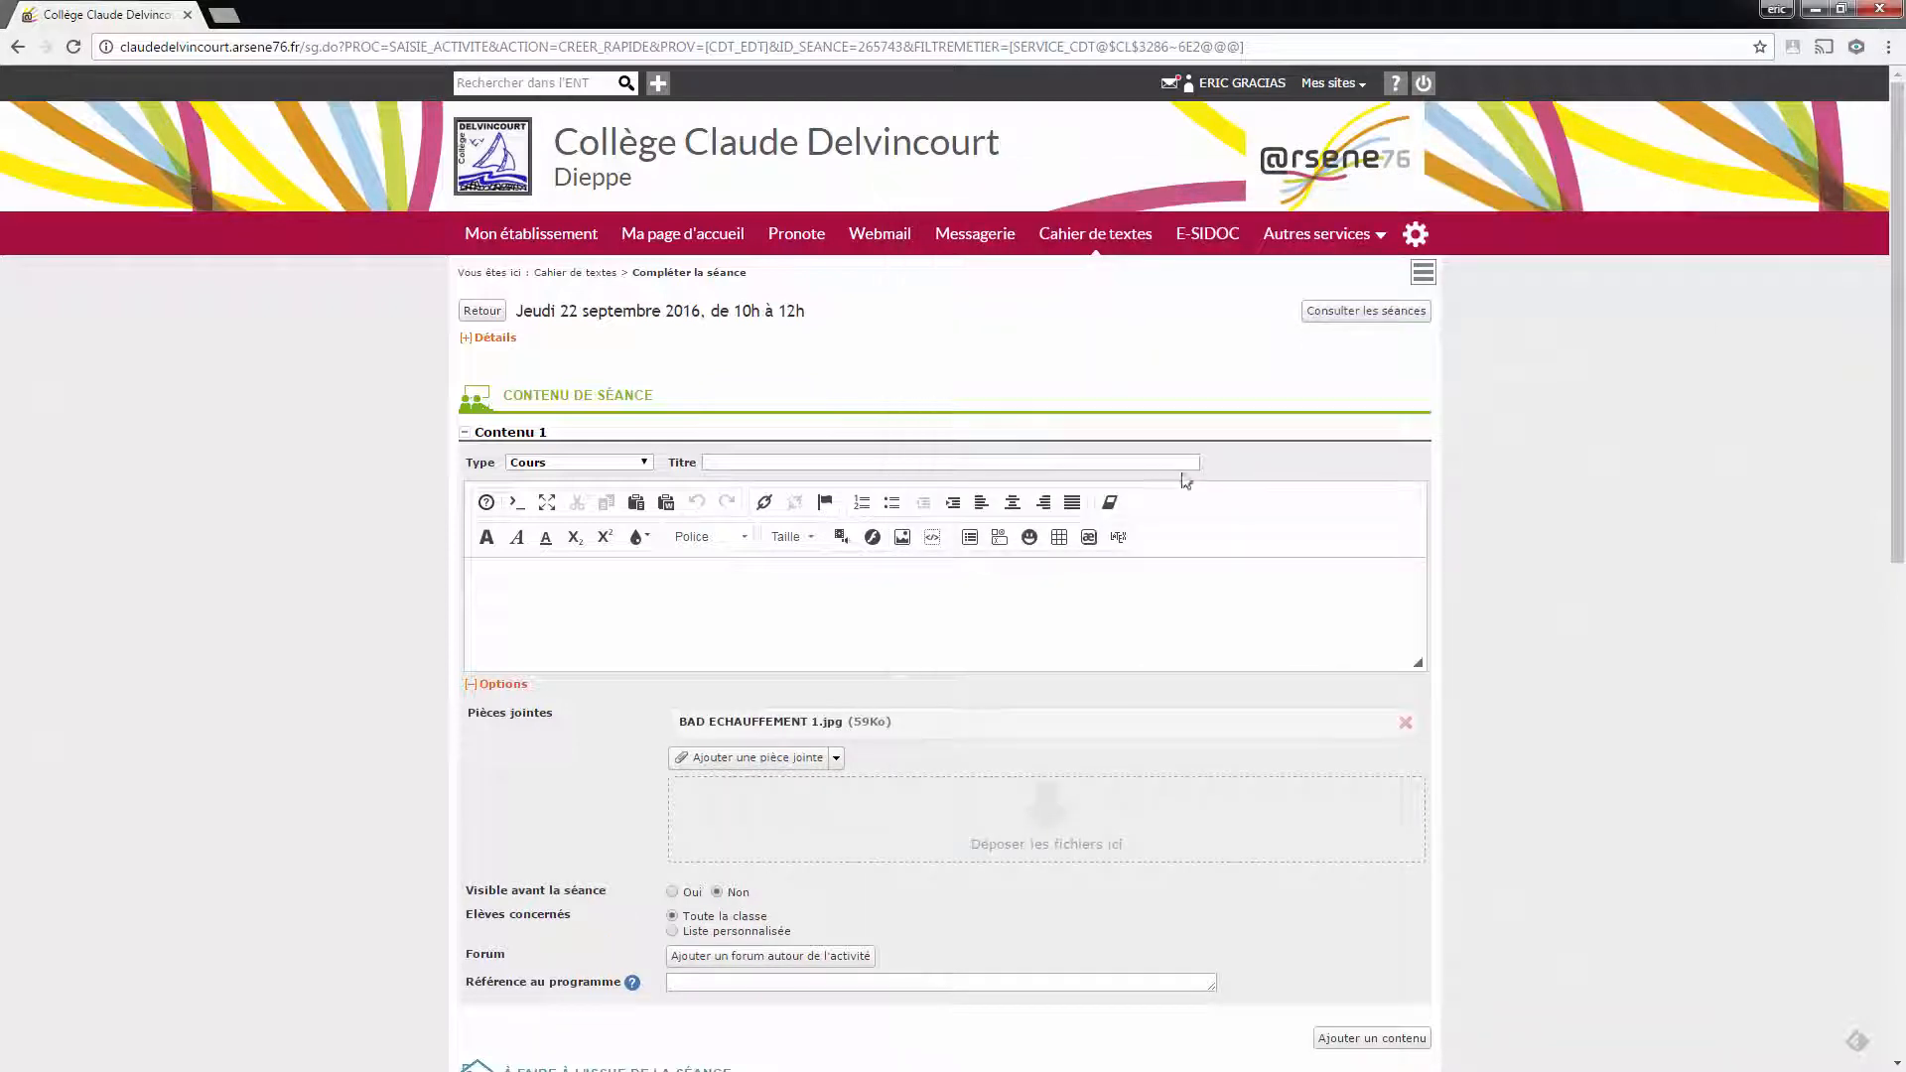